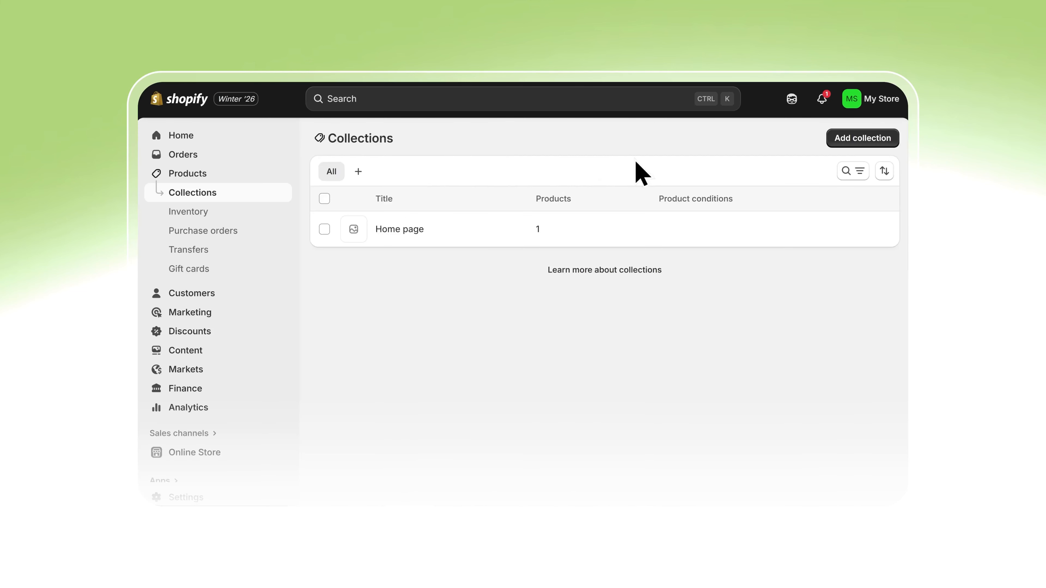
left_click(862, 147)
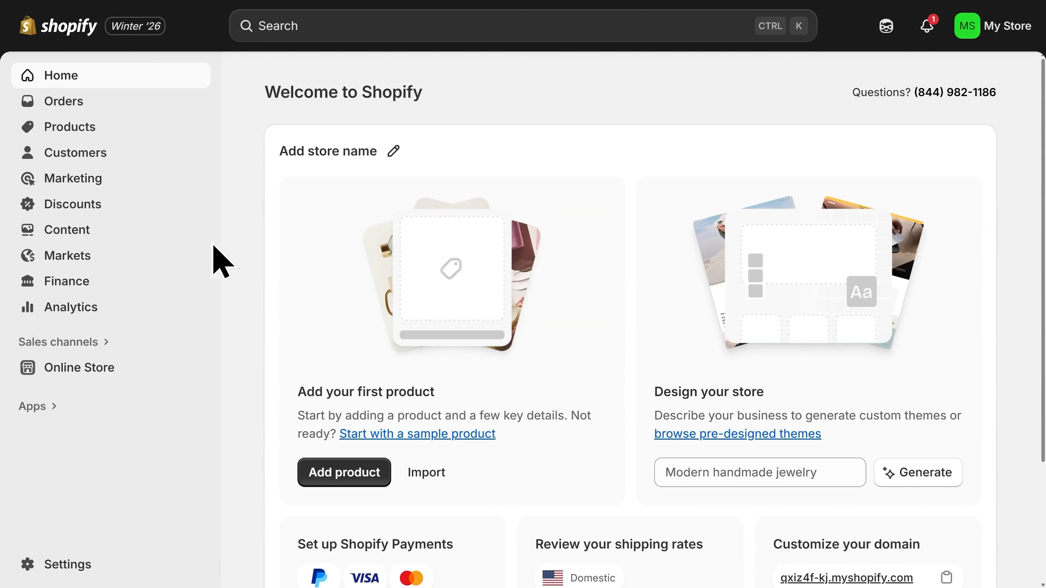
Start a new product and title it "Burnt Orange Tee"
left_click(82, 136)
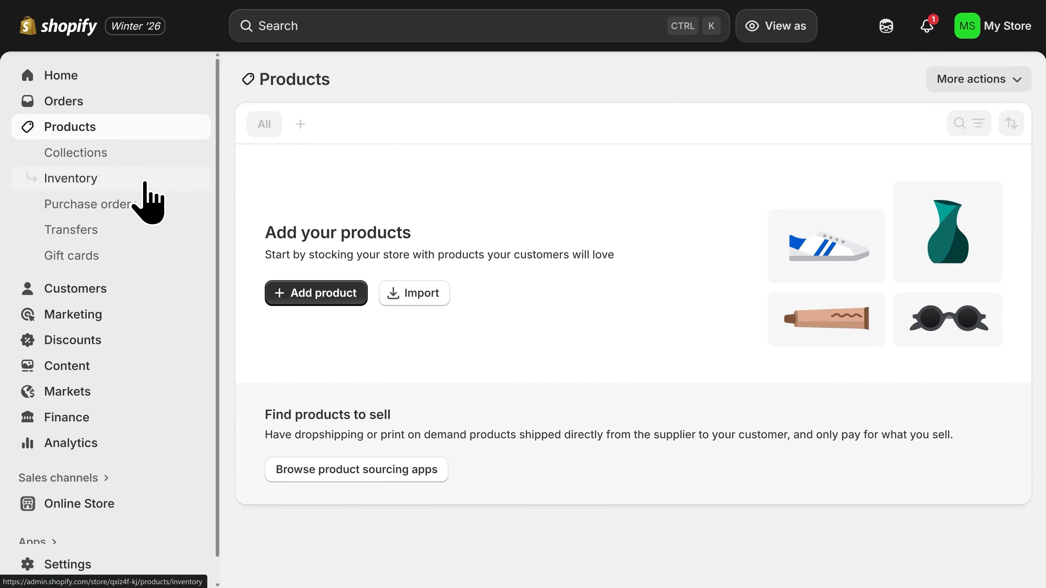
left_click(325, 304)
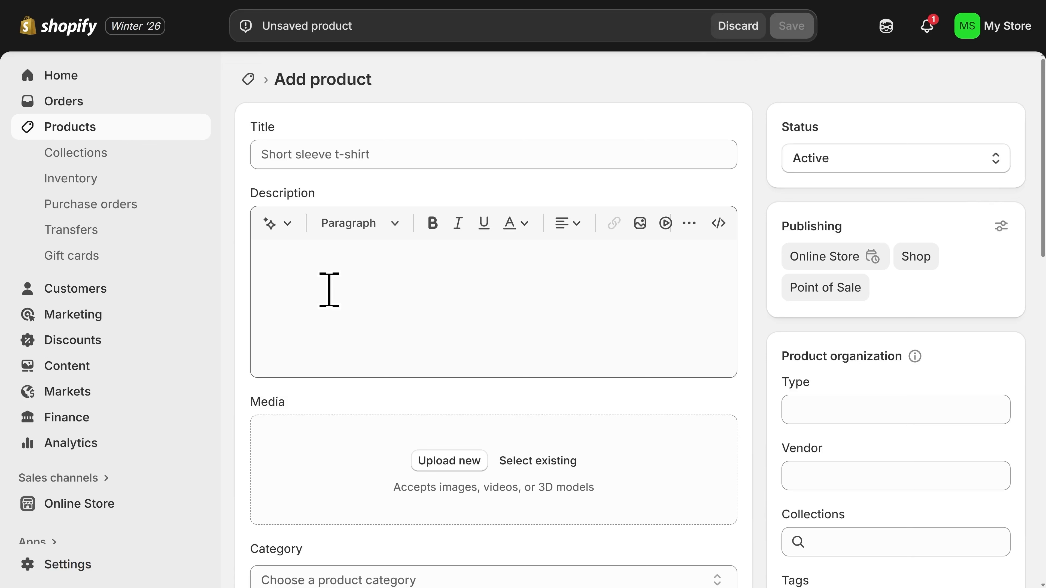
left_click(306, 154)
type("B")
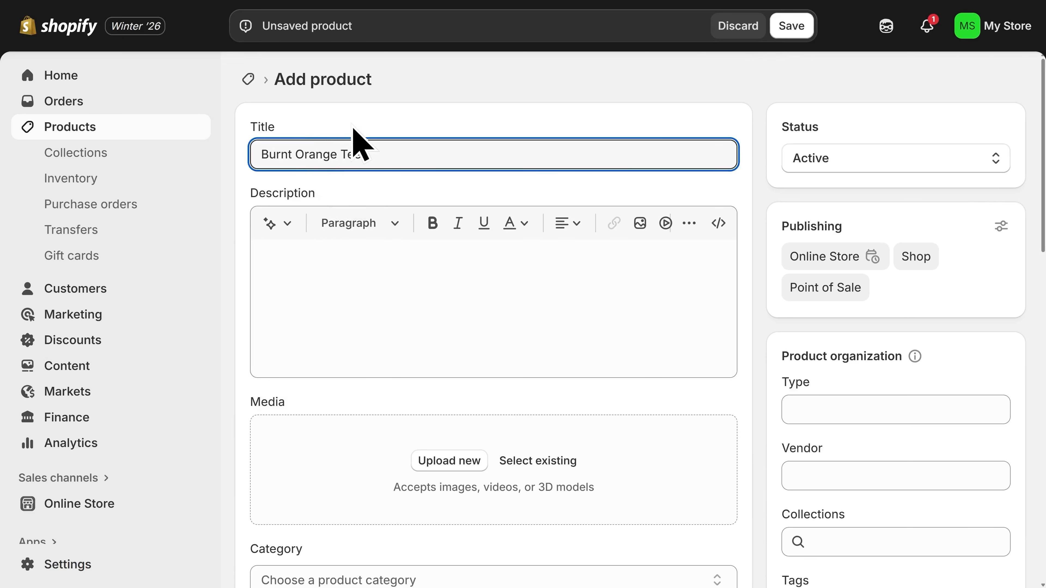
type("urnt Orange Tee")
Fill in the product description with two paragraphs about the soft, everyday burnt orange t-shirt and a Details list covering fabric, fit, finish and care
left_click(350, 249)
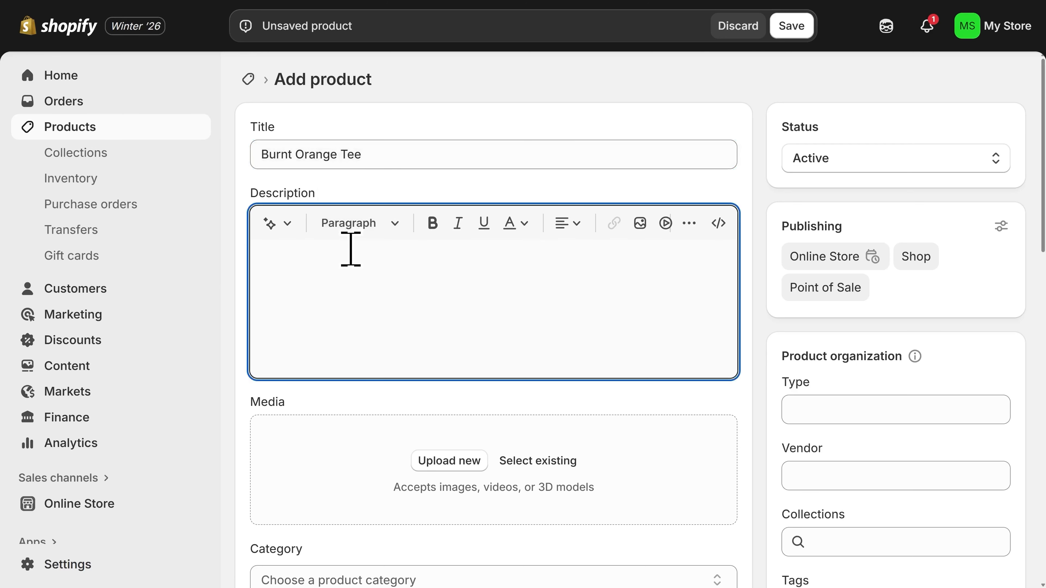
type("A soft, everyday t-shirt in a classic burnt orange color that’s easy to dress up or down.  Comfortable, clean, and versatile, it’s made for daily wear — throw it on and go.   Details Soft, breathable fabric Unisex fit Durable, print-friendly finish Easy care: machine wash cold, tumble dry low")
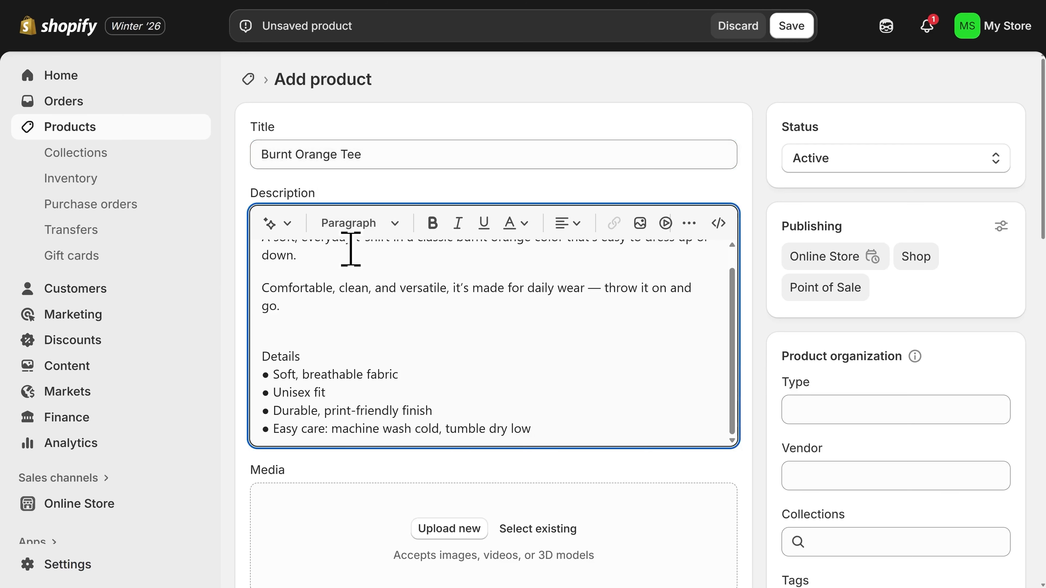
scroll(465, 337, "up", 1)
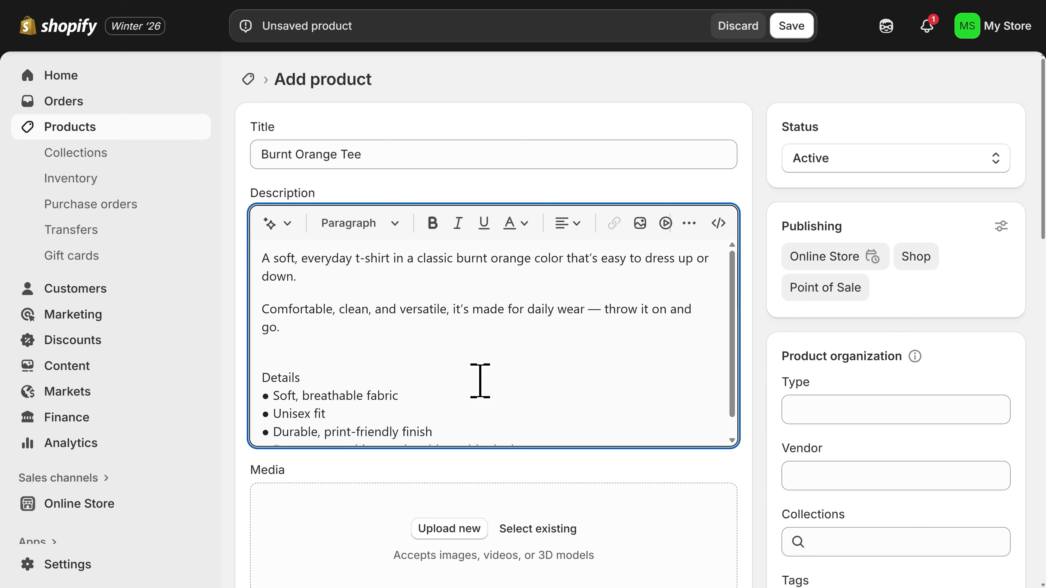
Upload the three t-shirt images, one product shot and two model photos, to the product's media
scroll(531, 468, "down", 5)
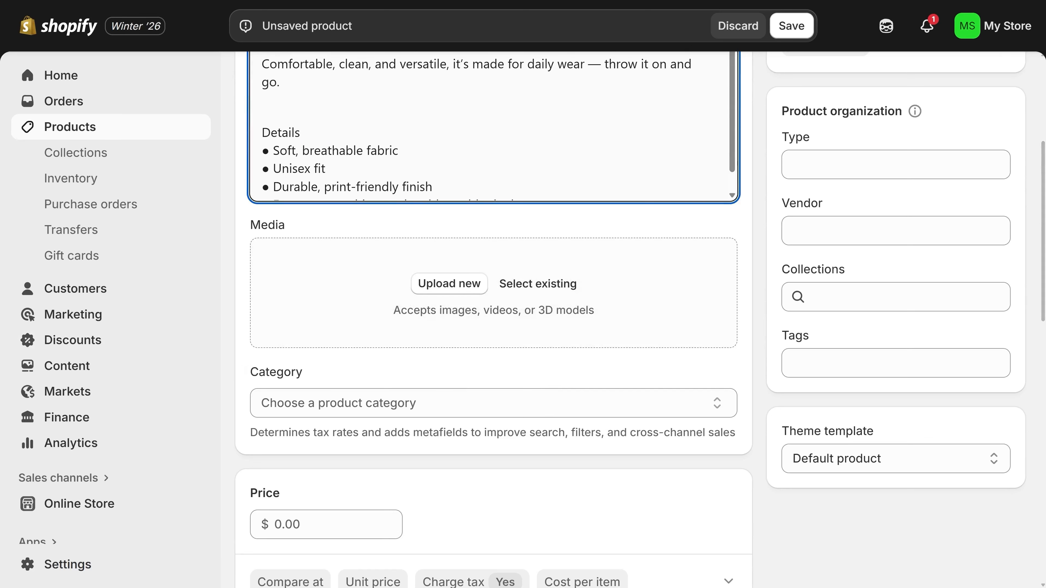
left_click_drag(2, 346, 444, 295)
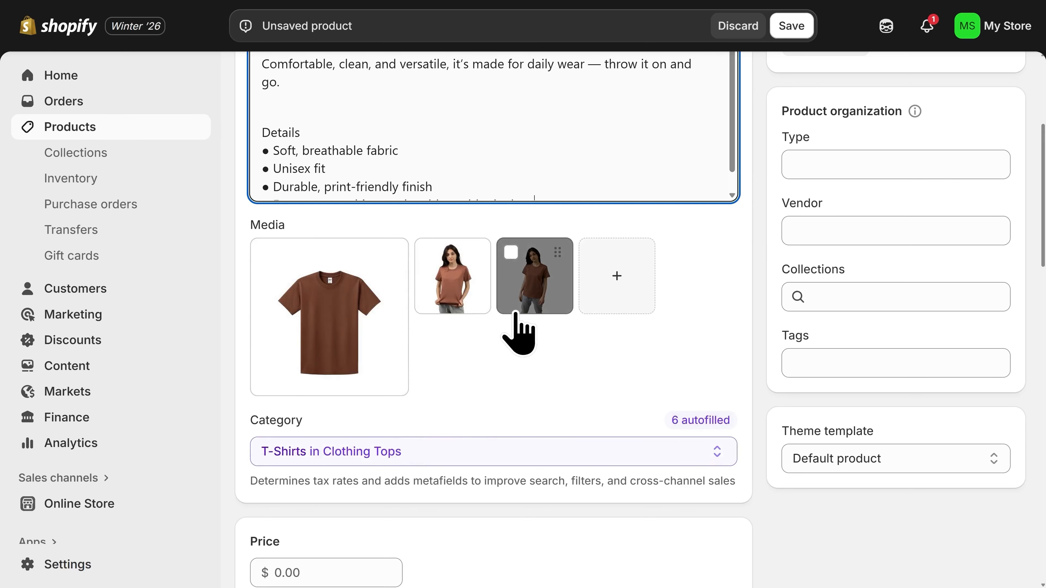
Set the product price to $19.99 and its inventory quantity to 100
scroll(499, 371, "down", 6)
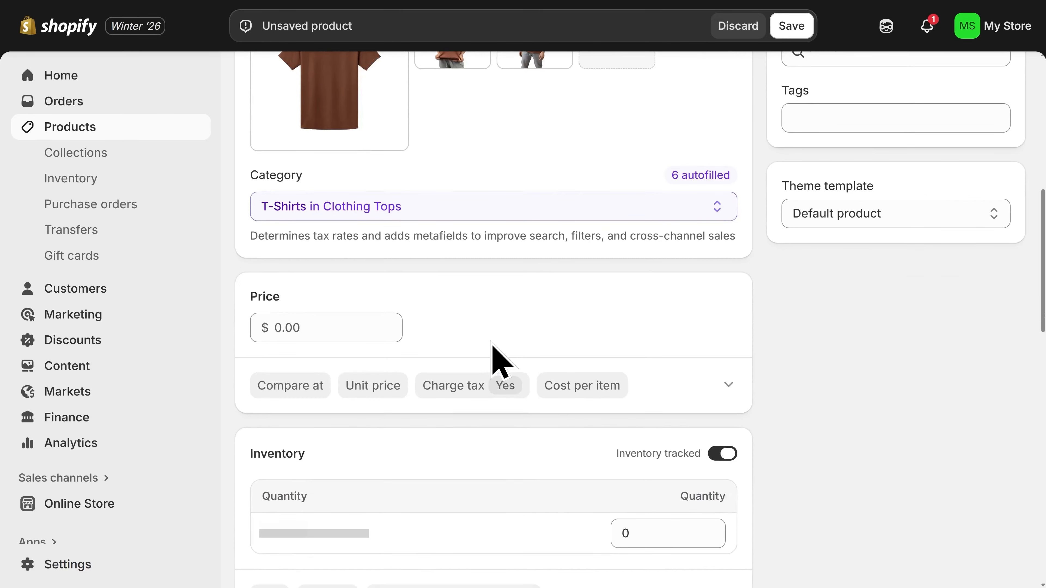
left_click(298, 330)
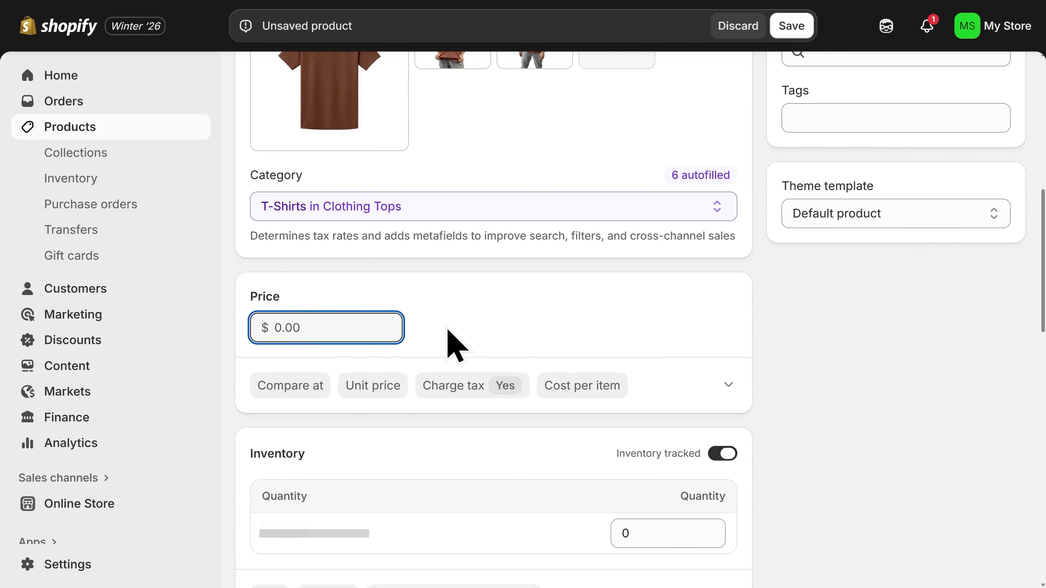
scroll(449, 332, "down", 3)
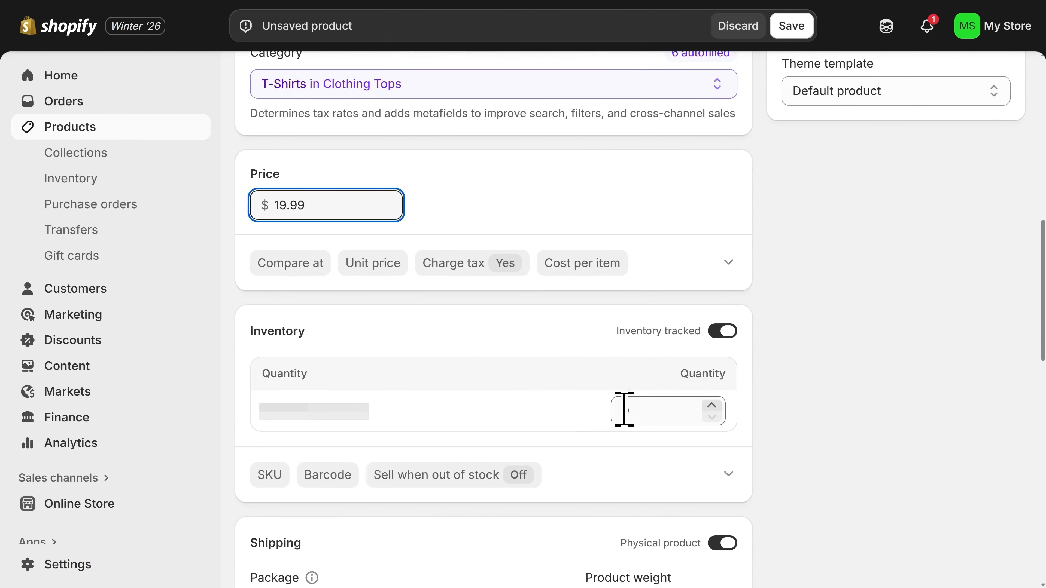
left_click(638, 408)
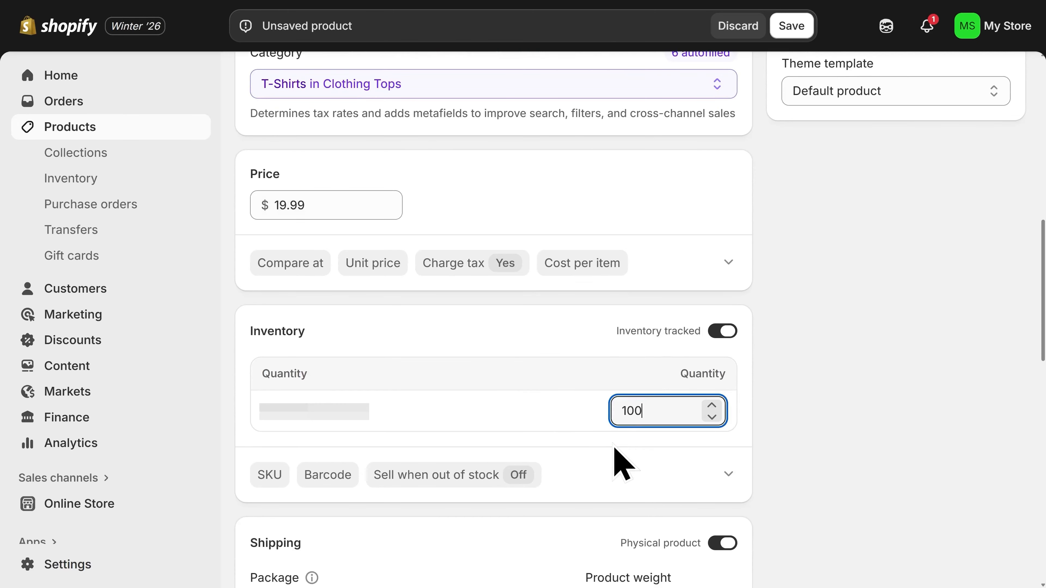
Review the product's shipping package and weight fields, the available variant options and the category metafields
scroll(622, 464, "down", 7)
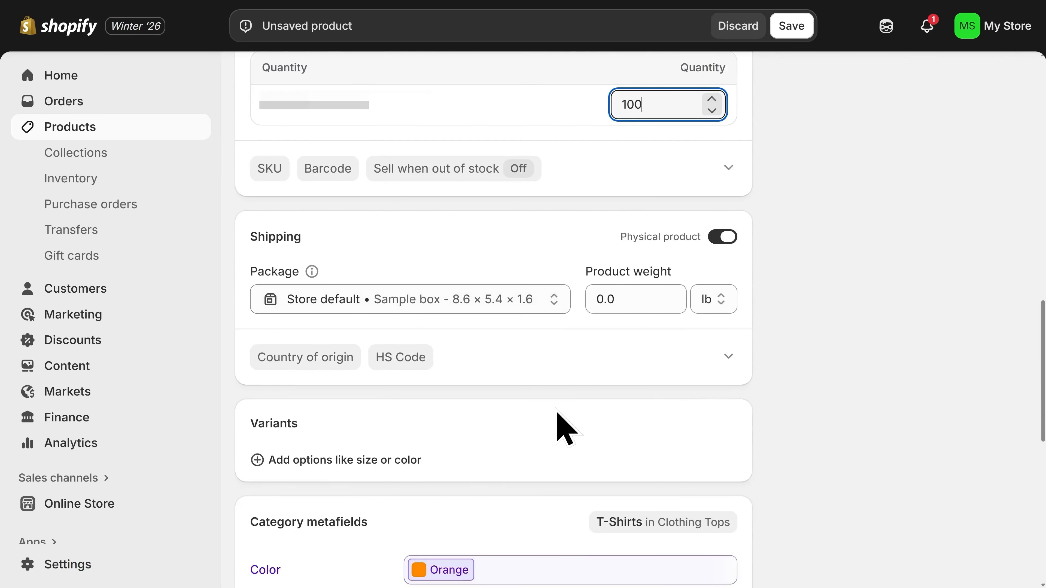
left_click(637, 300)
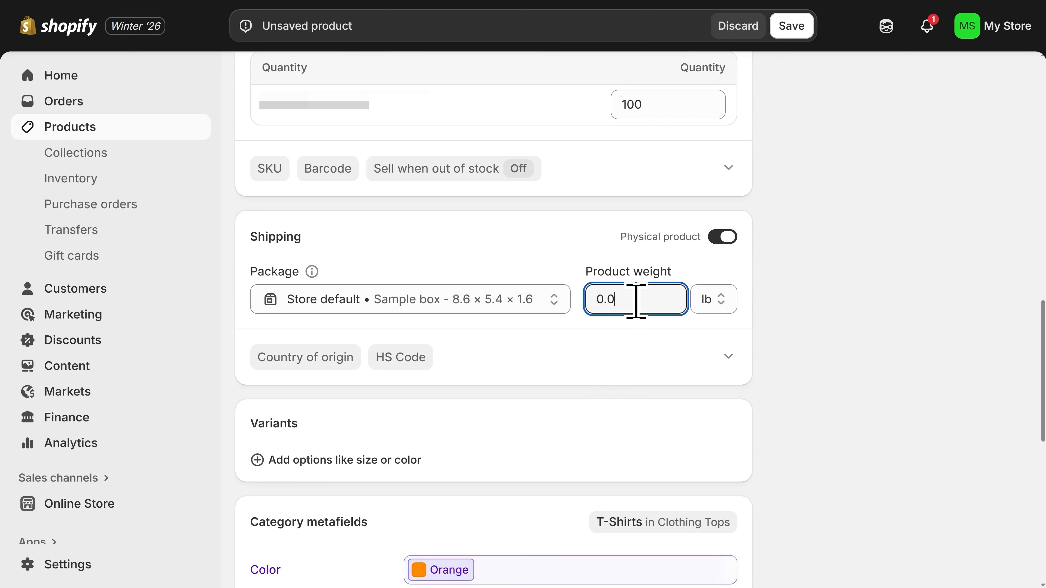
scroll(500, 405, "down", 3)
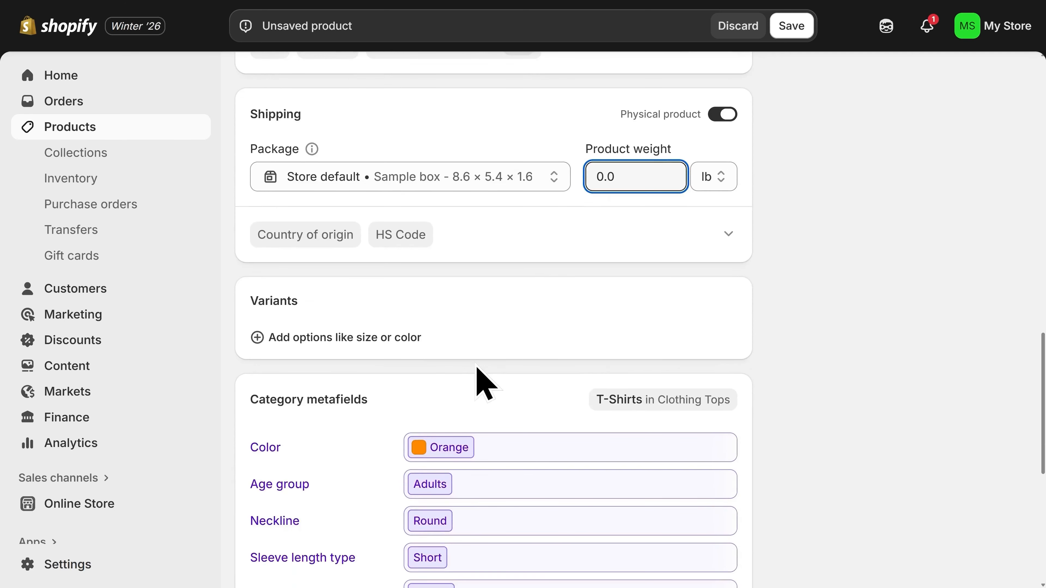
left_click(351, 353)
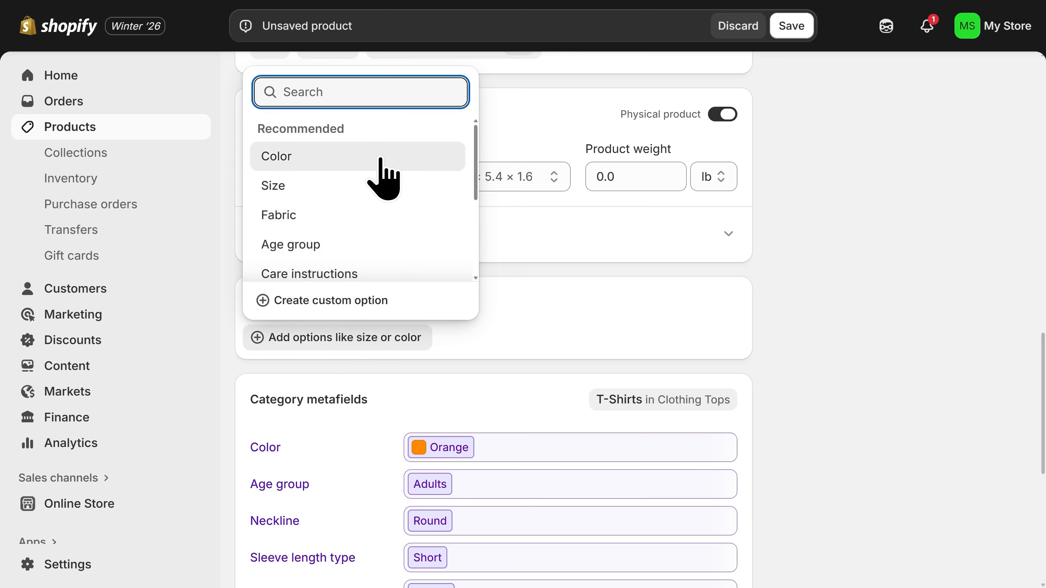
scroll(383, 193, "down", 4)
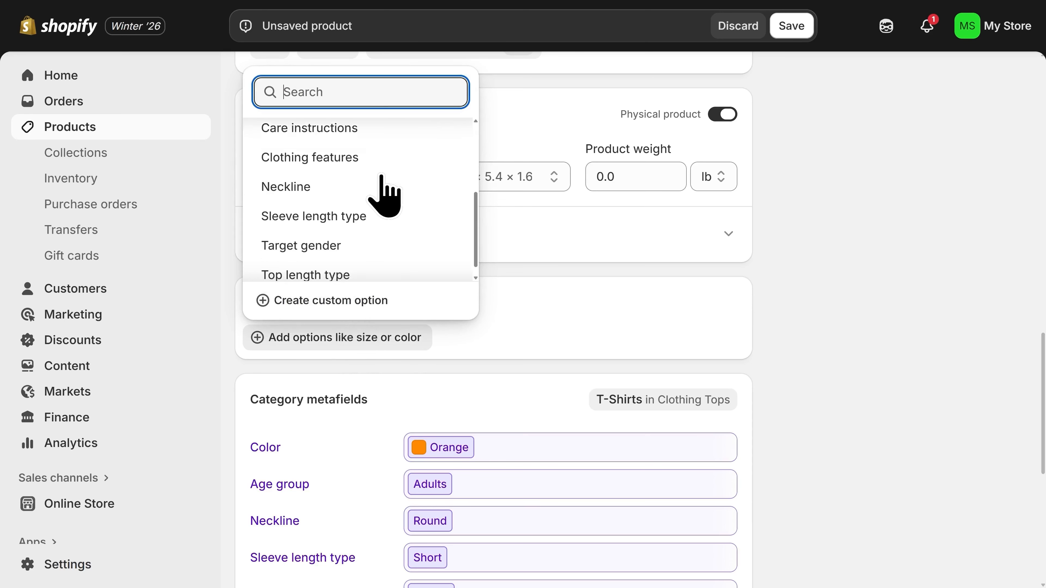
left_click(363, 385)
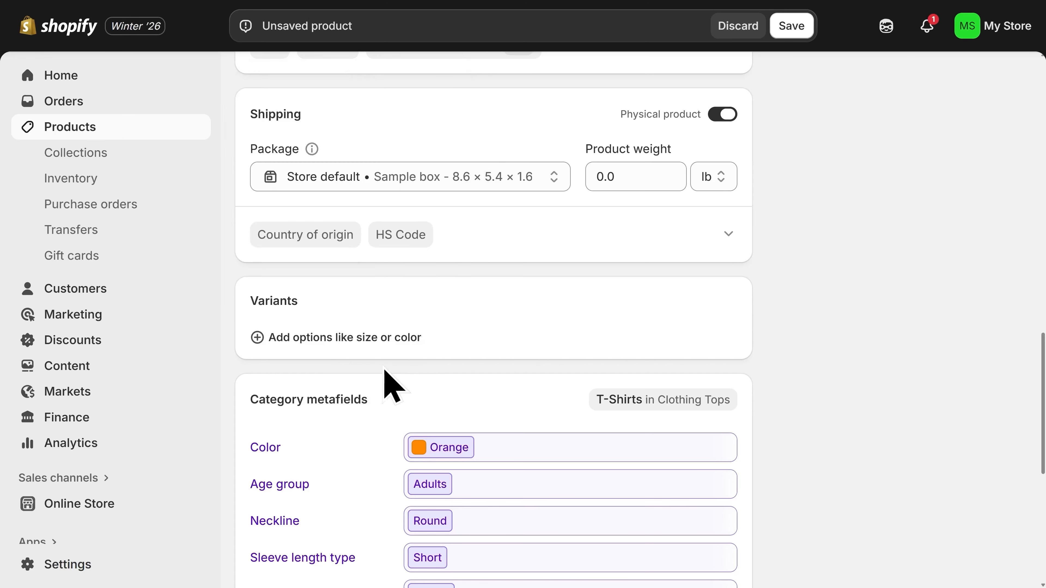
scroll(525, 370, "down", 6)
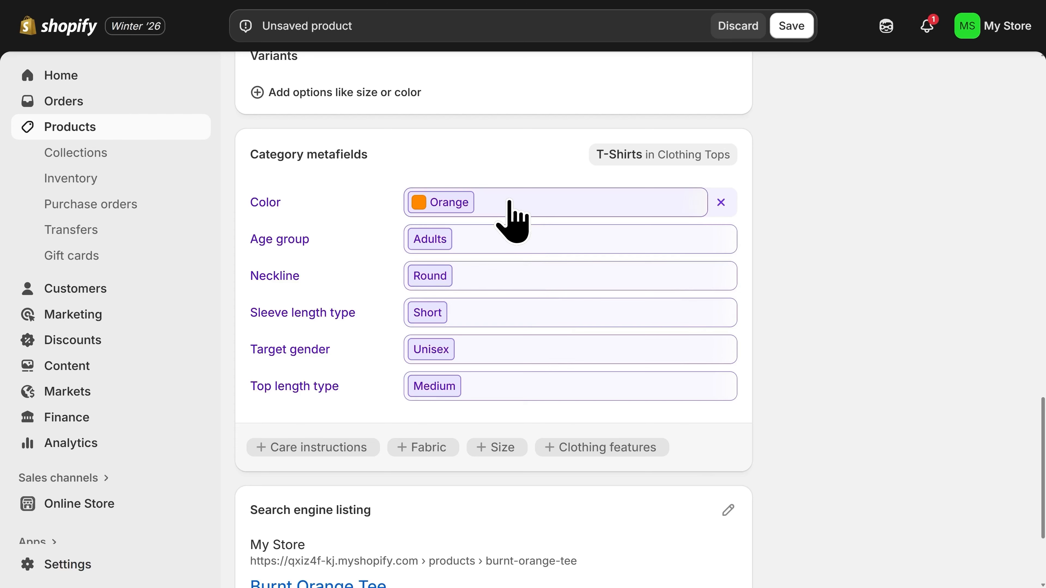
Choose Active as the product status and save the product
scroll(533, 217, "up", 10)
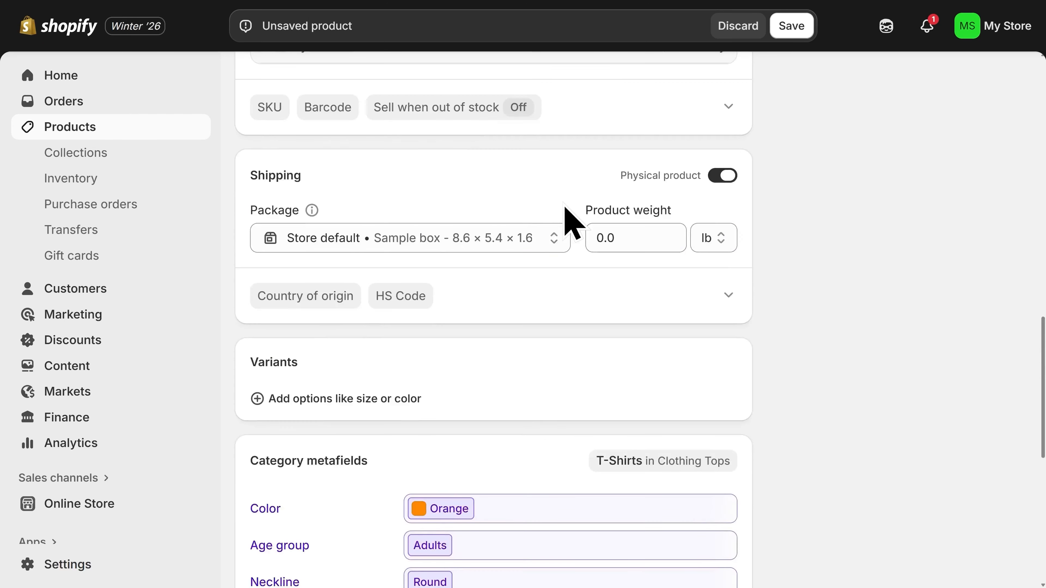
scroll(588, 231, "up", 12)
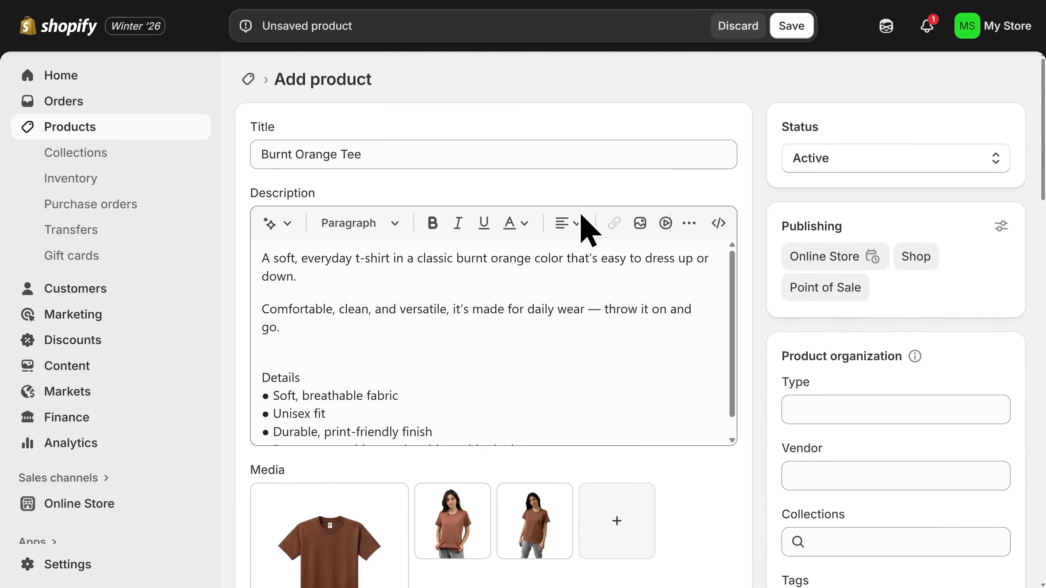
left_click(812, 167)
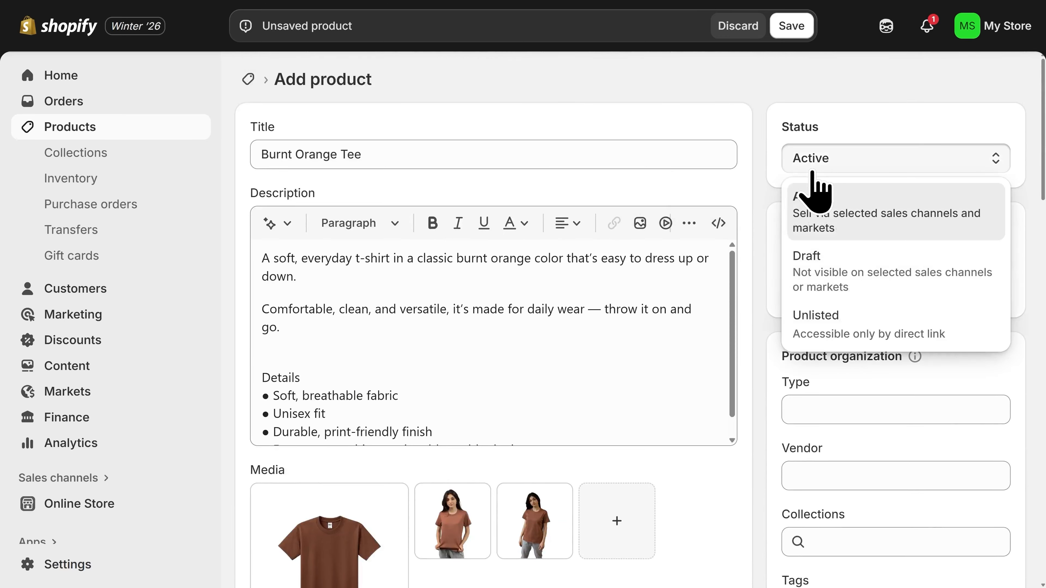
left_click(836, 227)
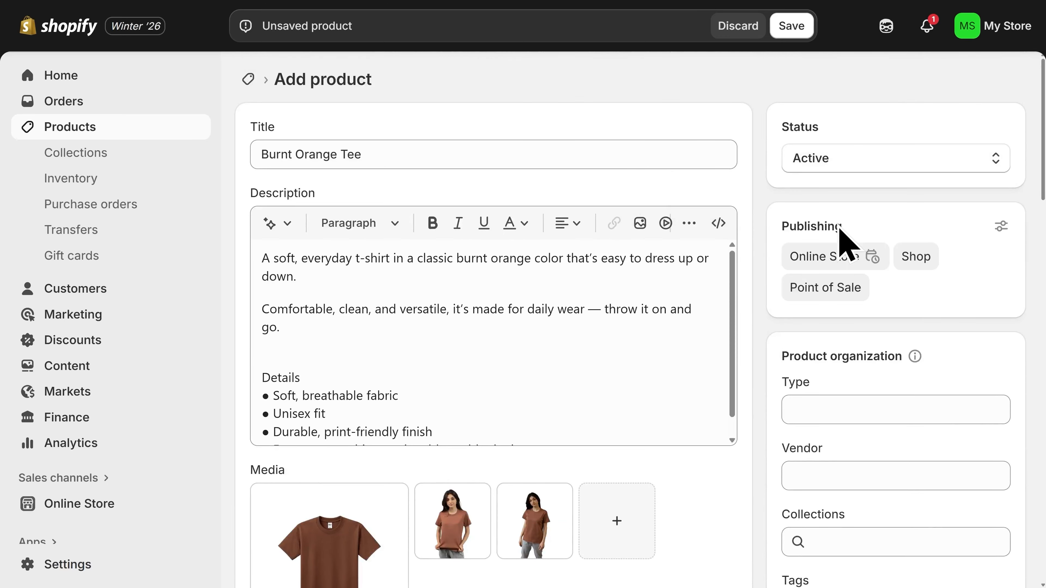
left_click(791, 29)
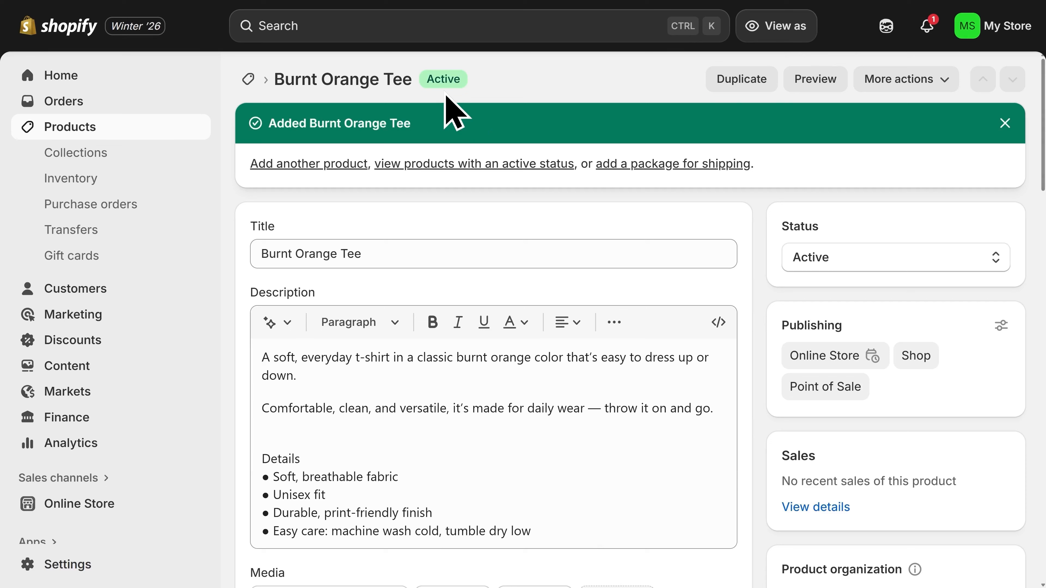
Go to the product collections and open the form for a new collection
left_click(79, 161)
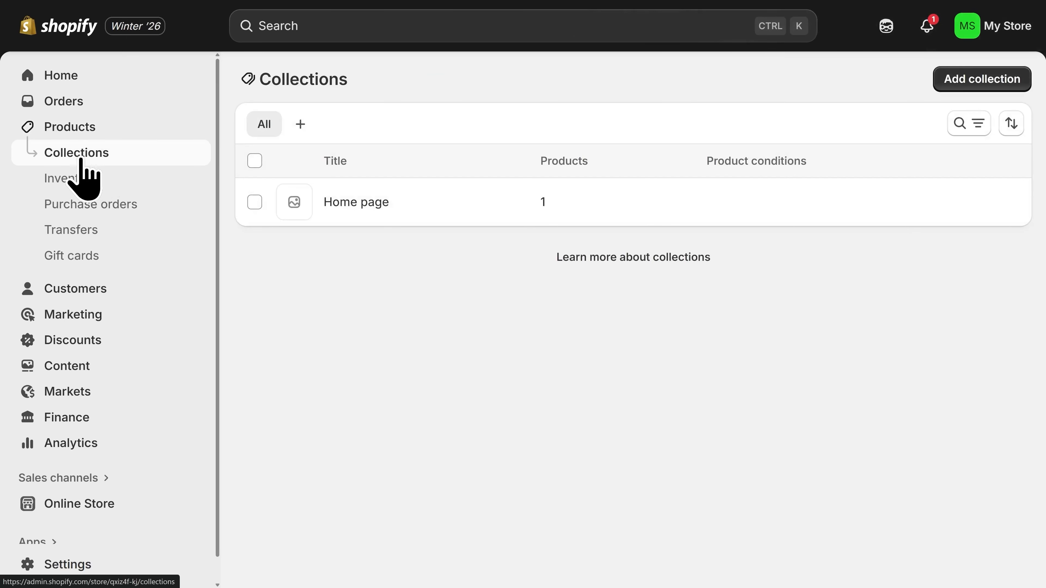
left_click(980, 85)
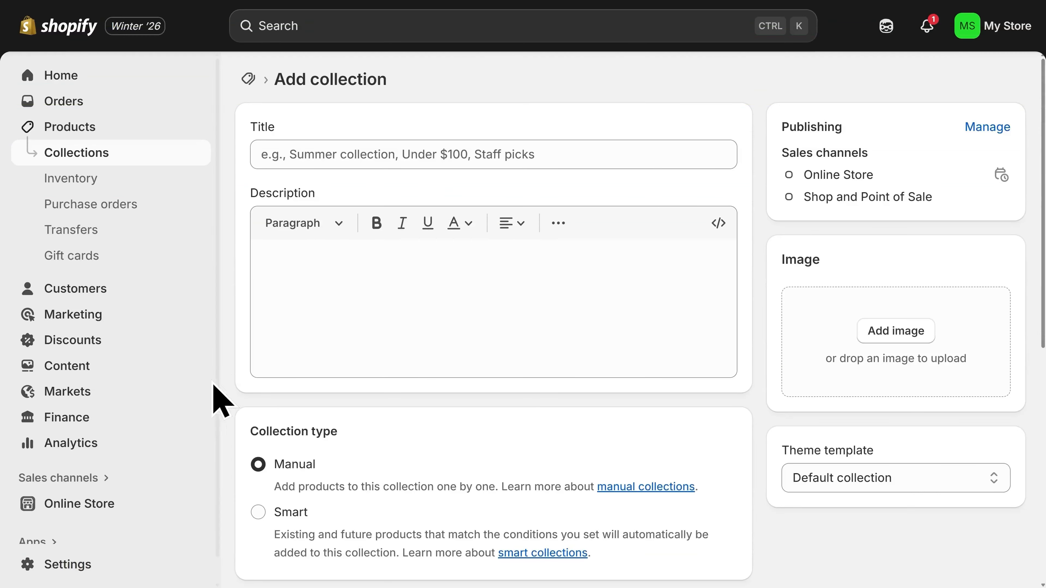
Browse the online store's themes, examining the current theme, the AI theme generator, the suggested designs and the popular free themes
left_click(120, 504)
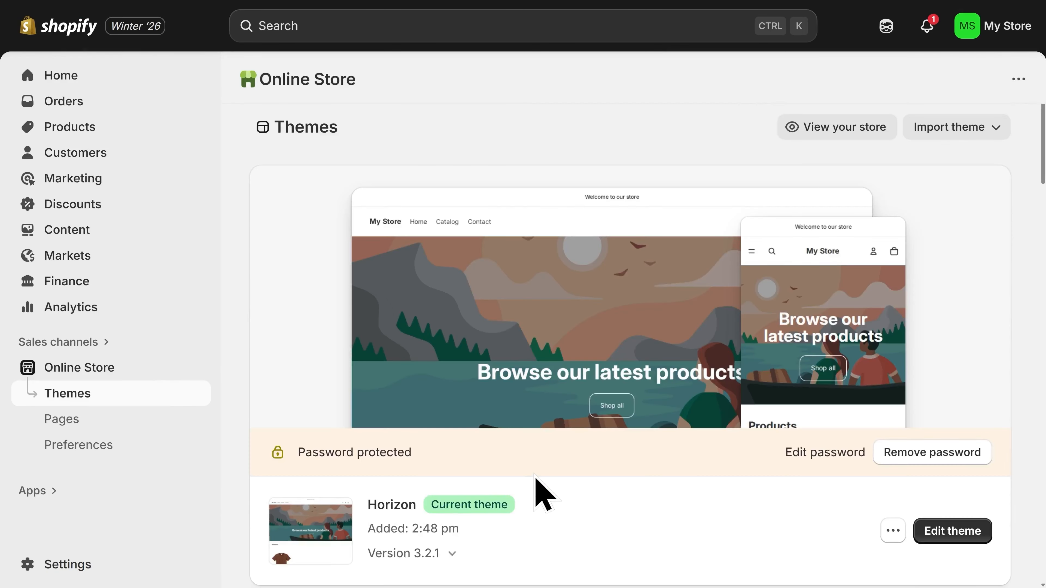
scroll(542, 495, "down", 3)
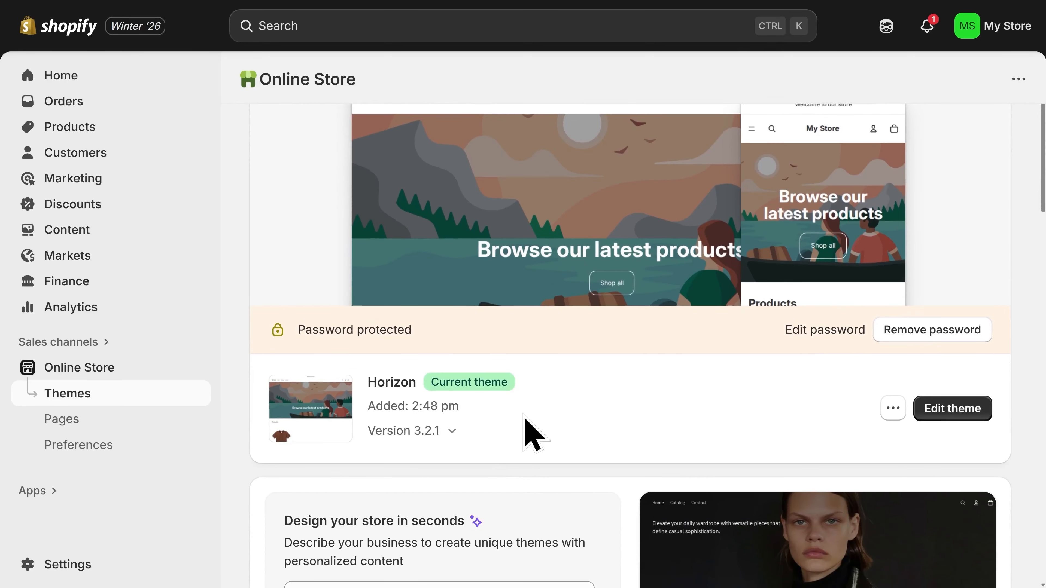
scroll(549, 433, "down", 10)
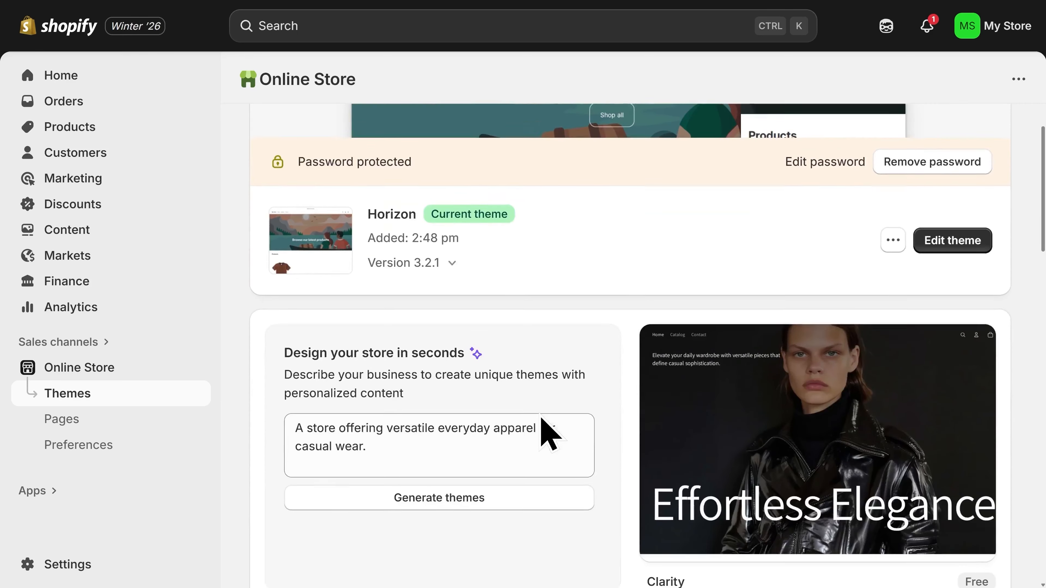
scroll(550, 433, "down", 1)
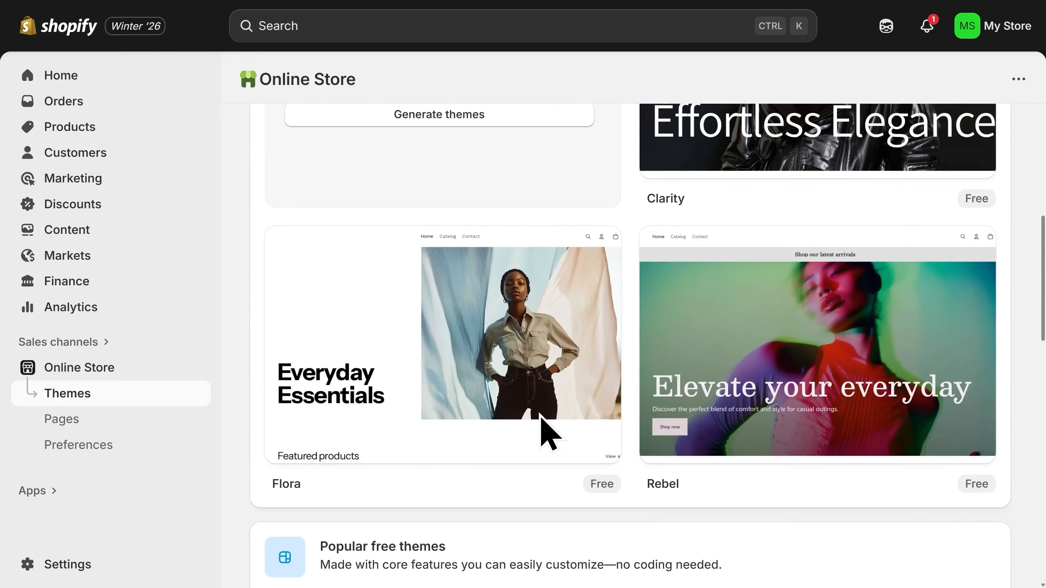
scroll(541, 416, "down", 7)
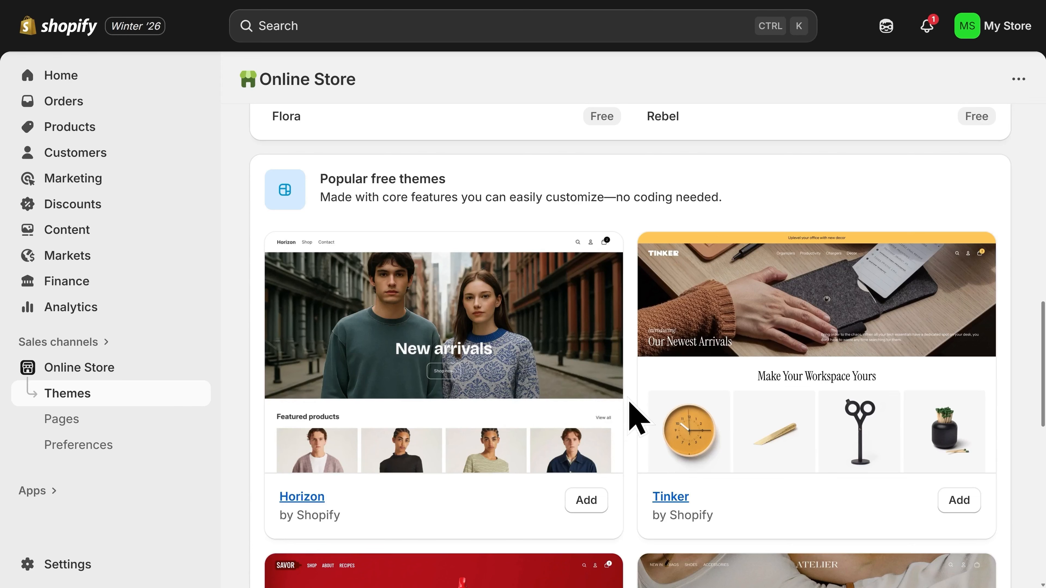
Open the current Horizon theme for editing in the theme editor
scroll(629, 402, "up", 15)
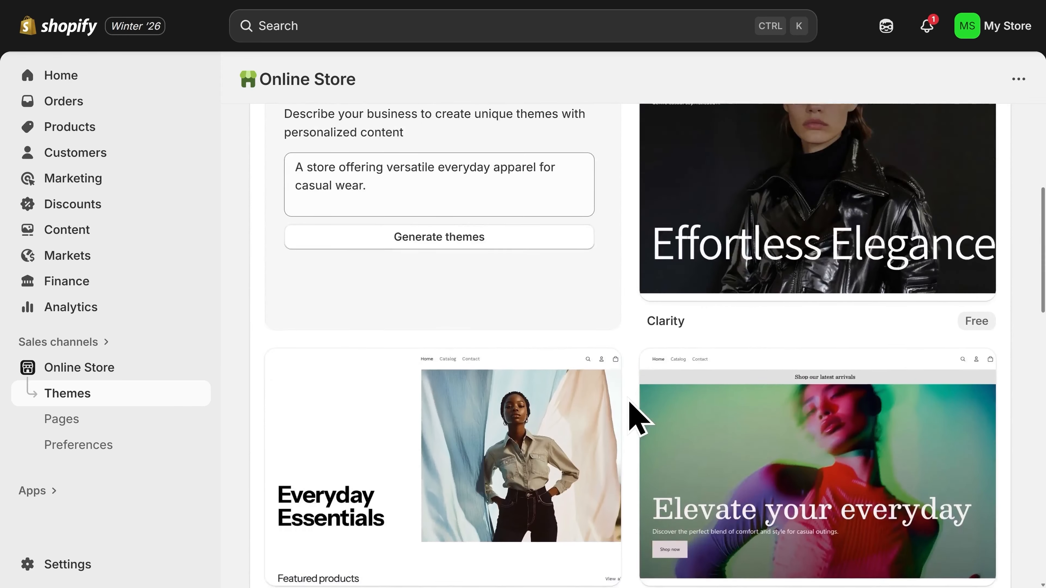
scroll(629, 403, "up", 1)
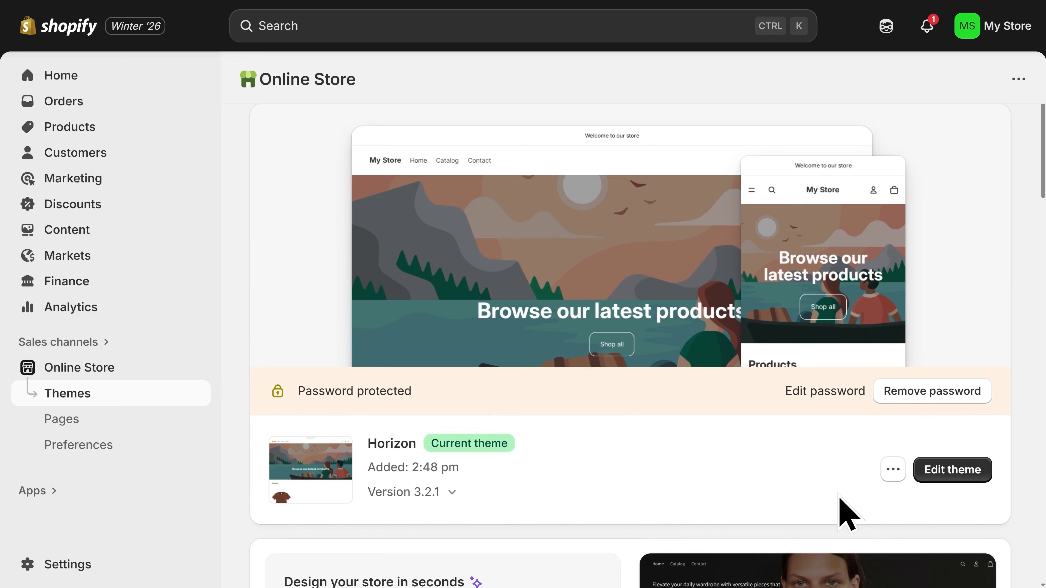
left_click(956, 494)
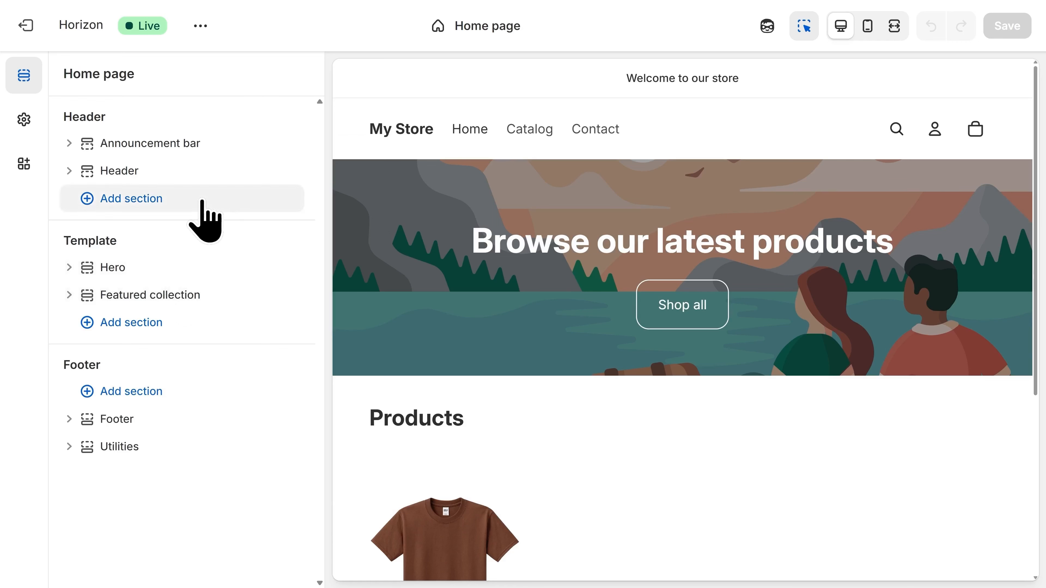
Upload the logo image 2._Logo.png and set it as the theme's default logo
left_click(548, 294)
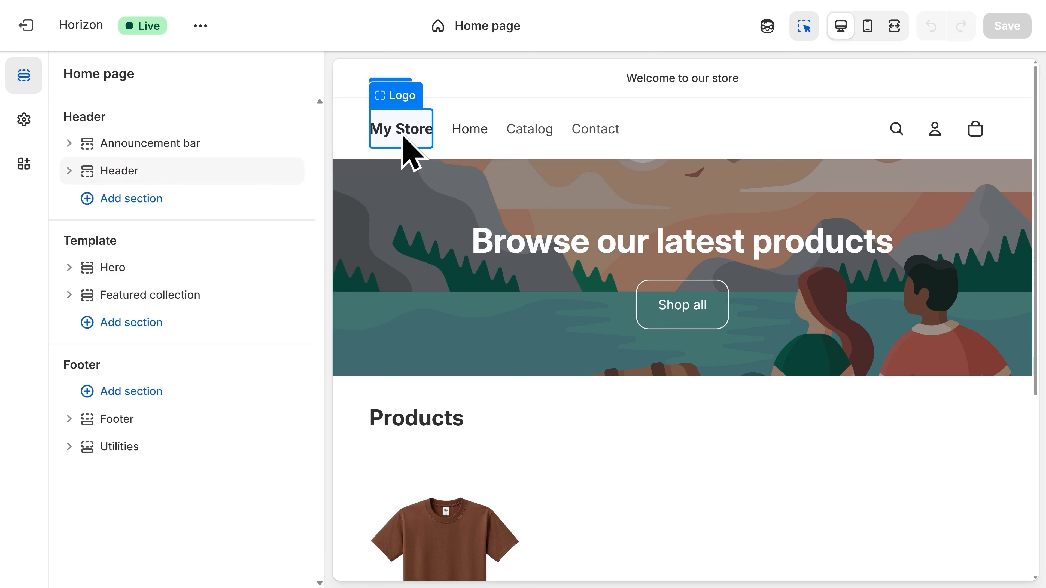
left_click(408, 151)
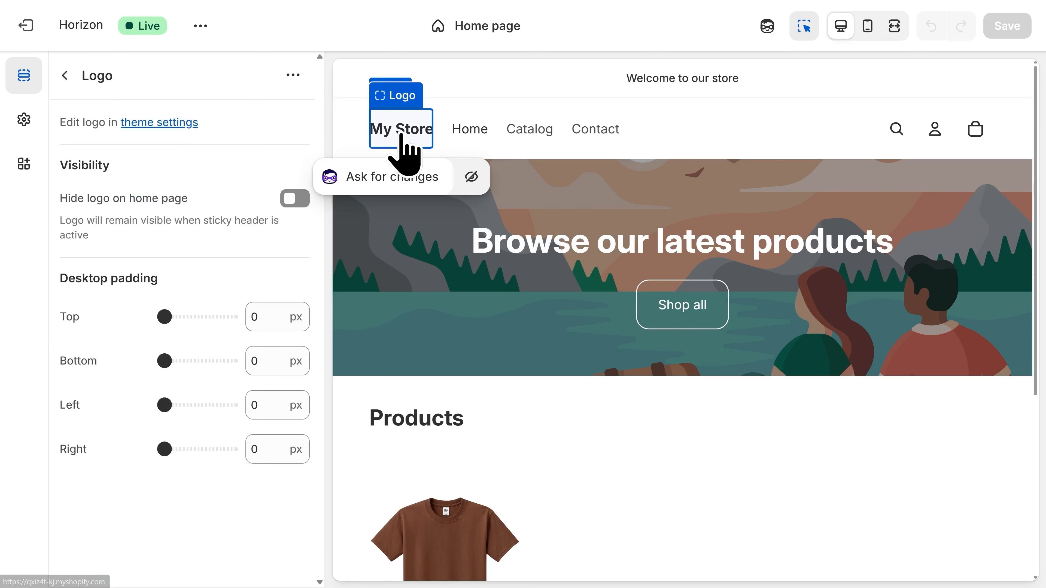
left_click(160, 127)
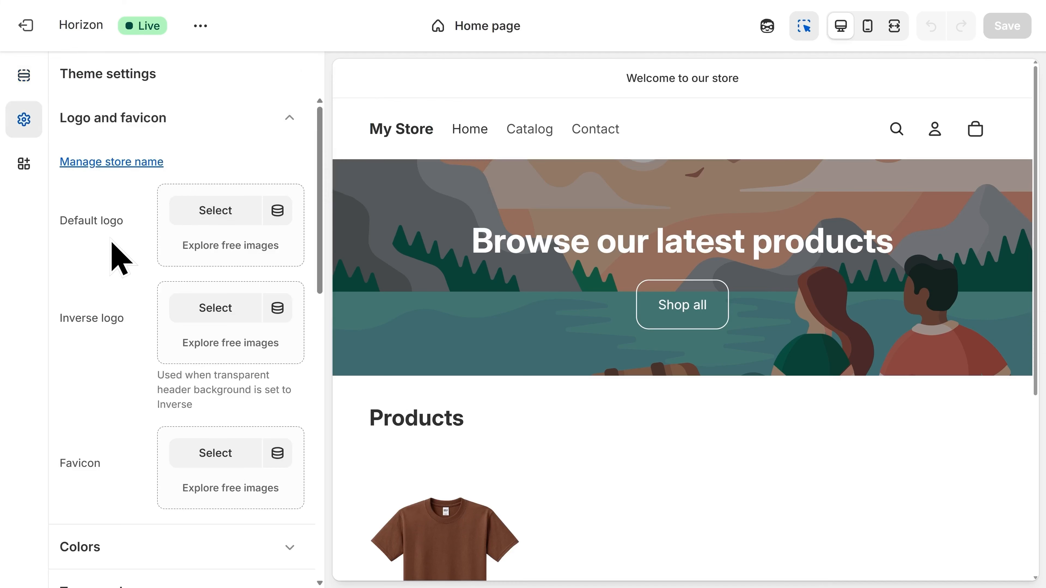
left_click(212, 218)
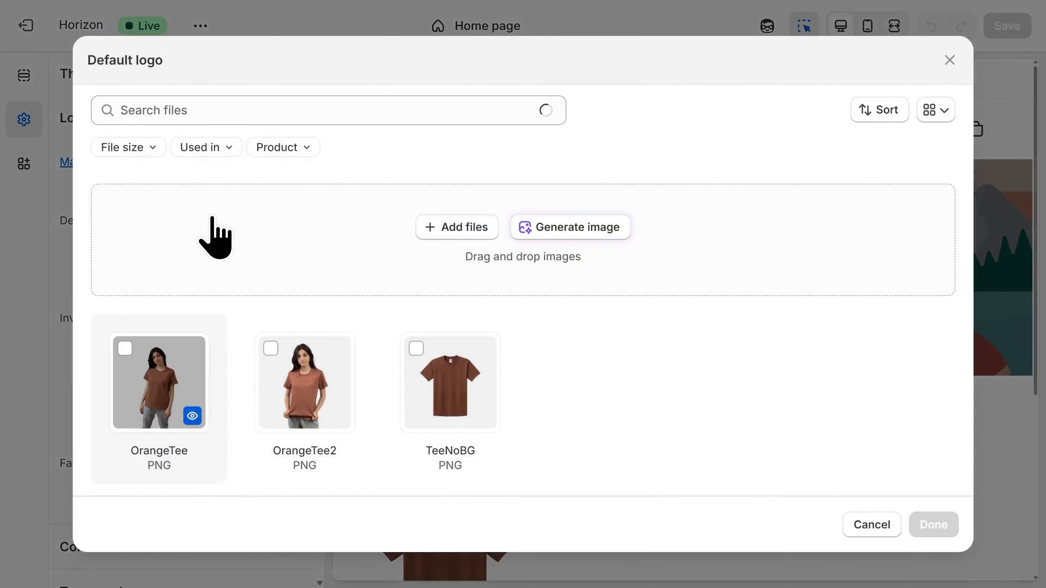
left_click_drag(0, 313, 457, 258)
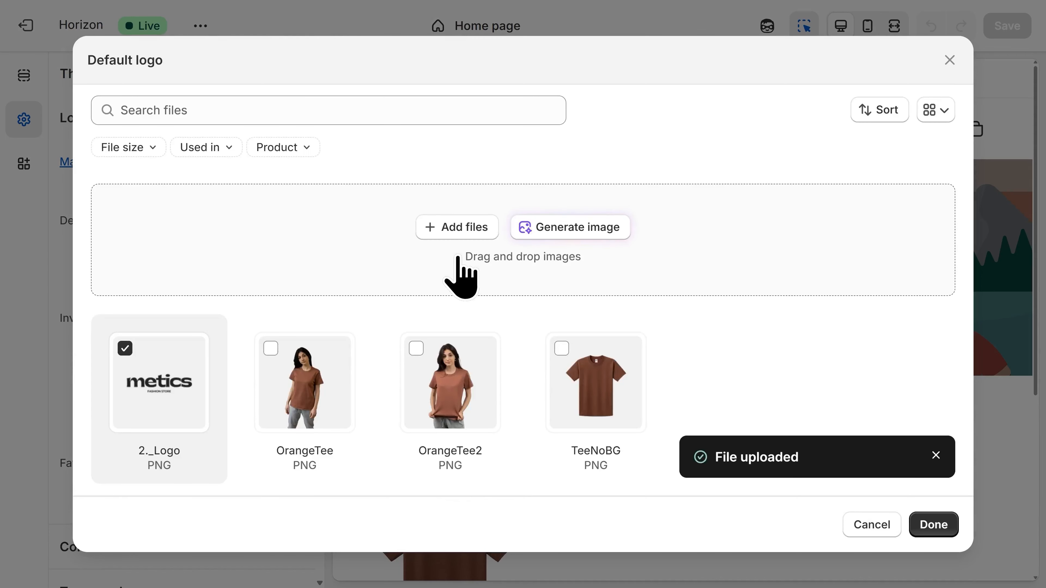
left_click(927, 532)
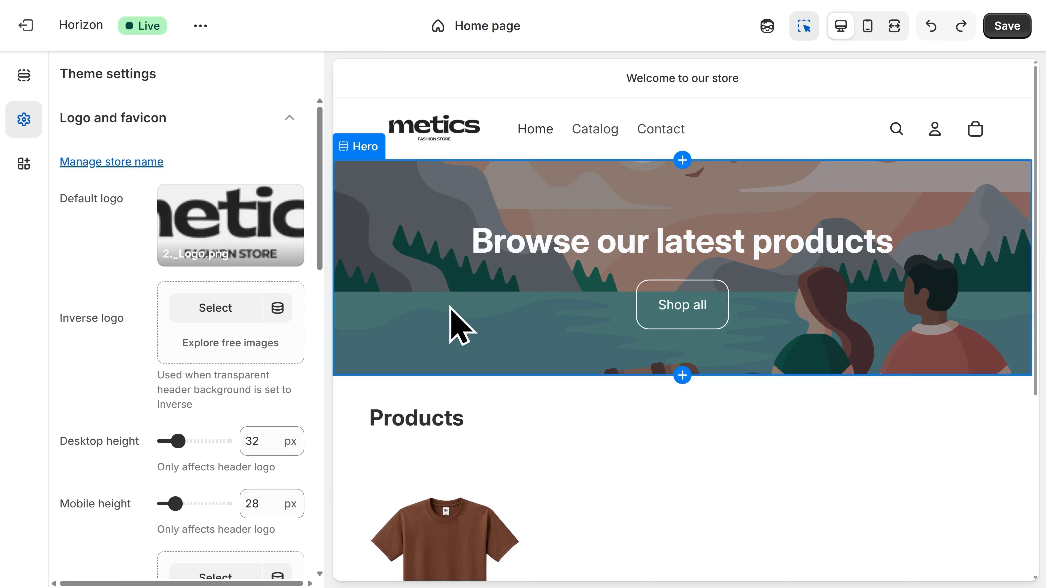
Change the hero banner's heading text to "Stylish Clothing. Handcrafted."
left_click(461, 326)
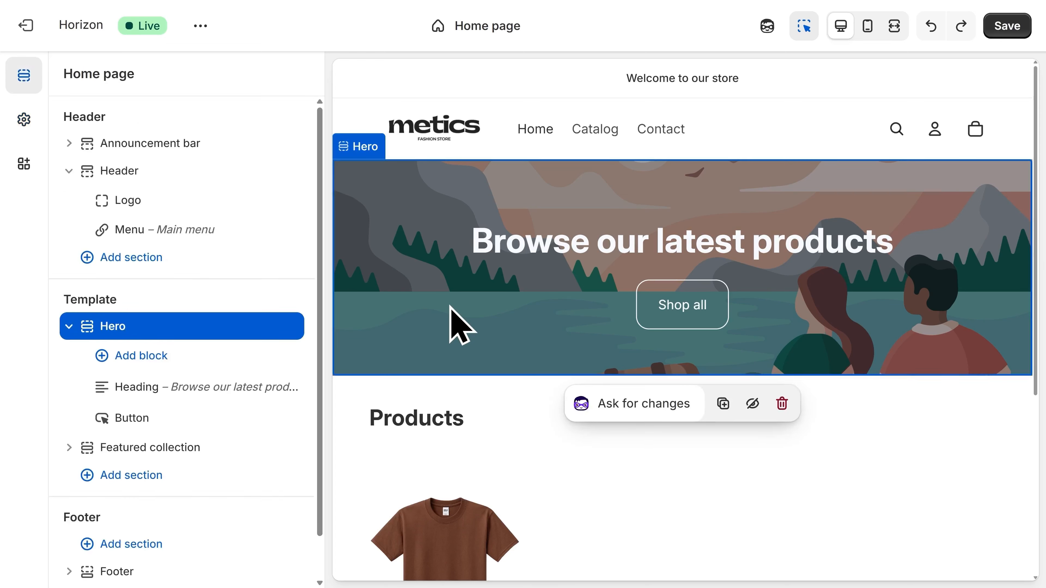
left_click(551, 253)
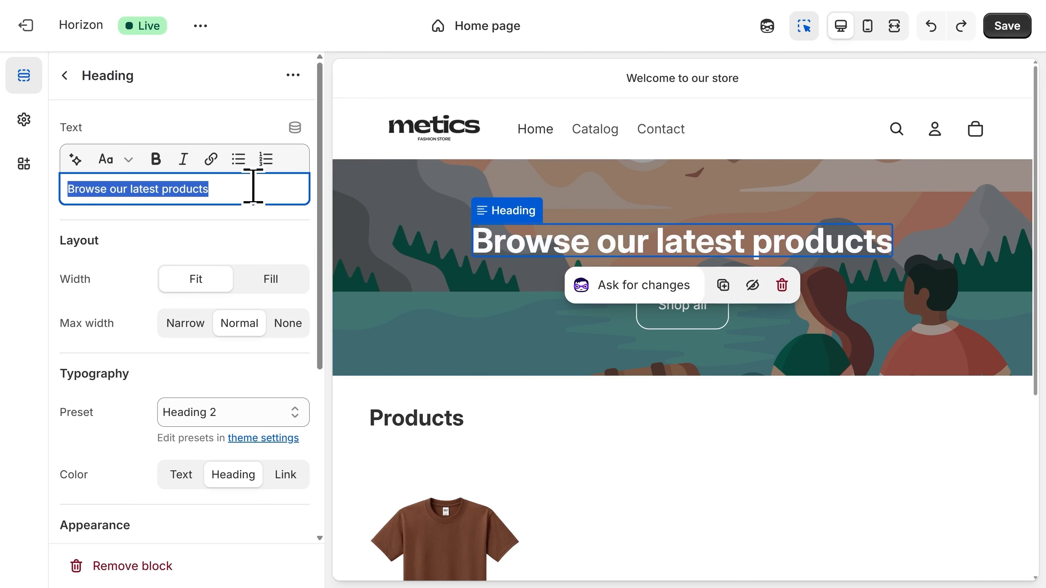
type("Stylish Clo")
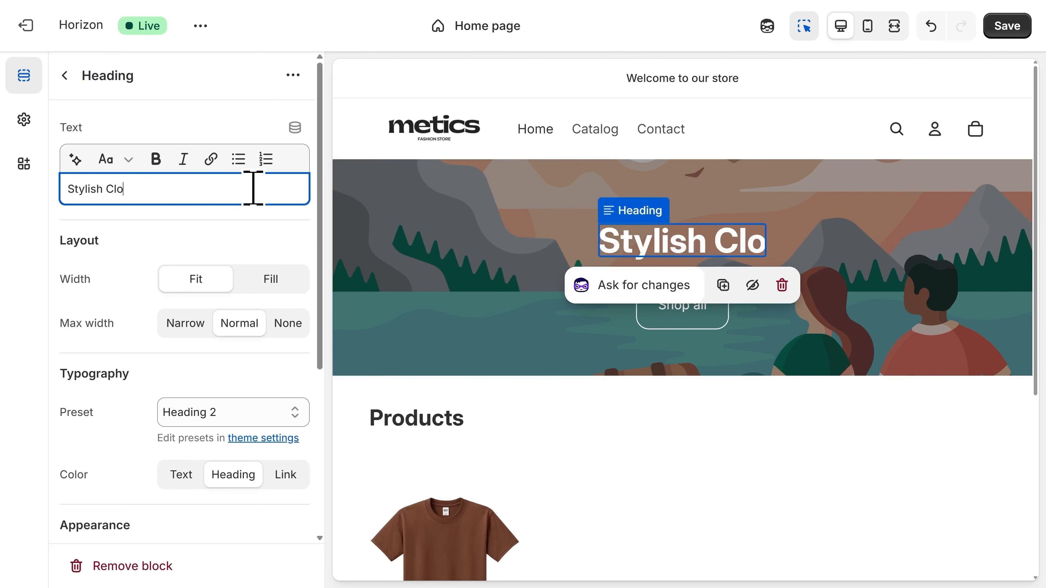
type("thing. Handcrafted.")
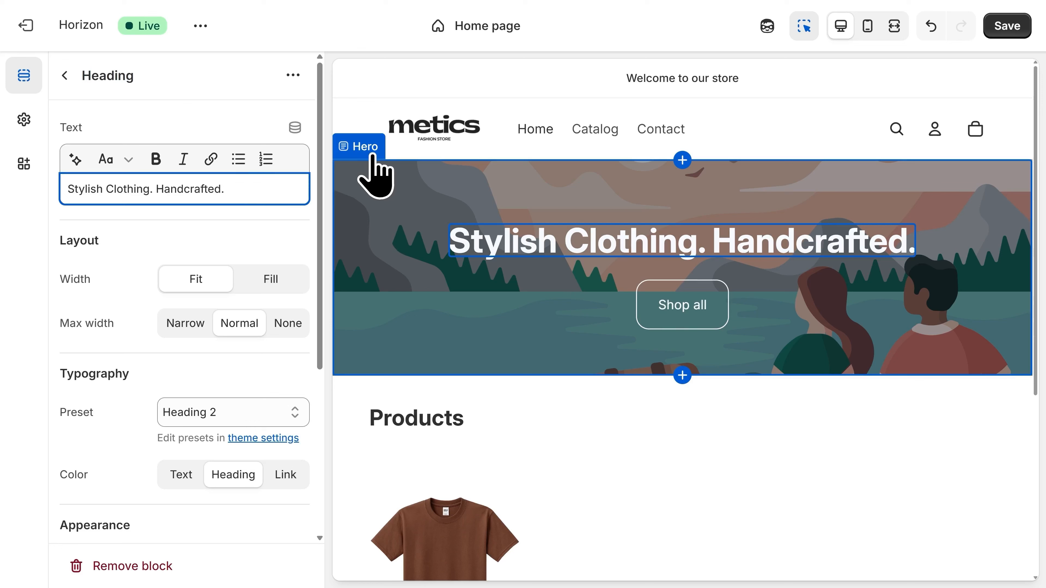
Upload 3._Banner_Image.png and use it as the hero section's Media 1 image
left_click(359, 147)
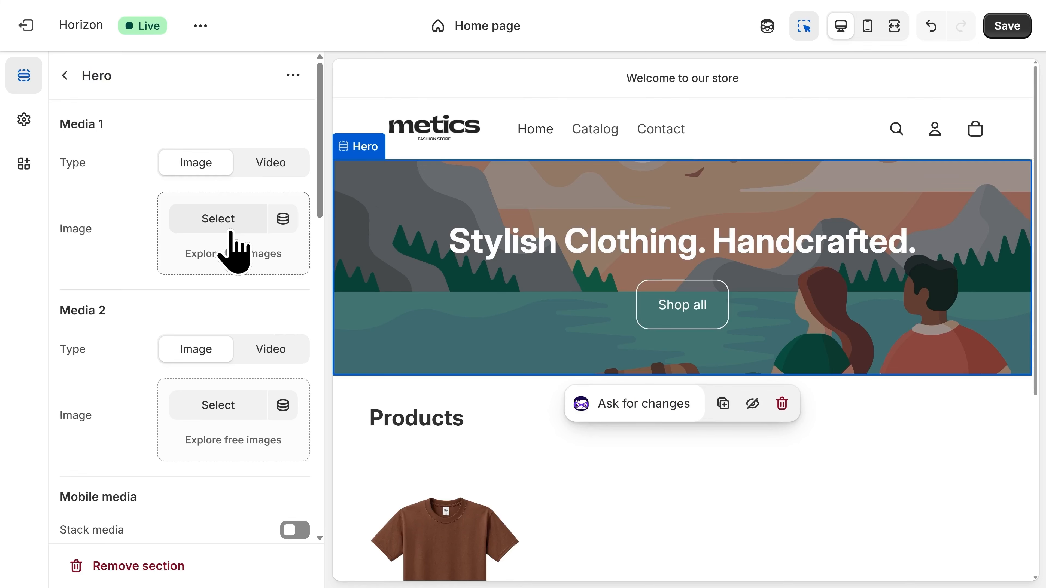
left_click(218, 219)
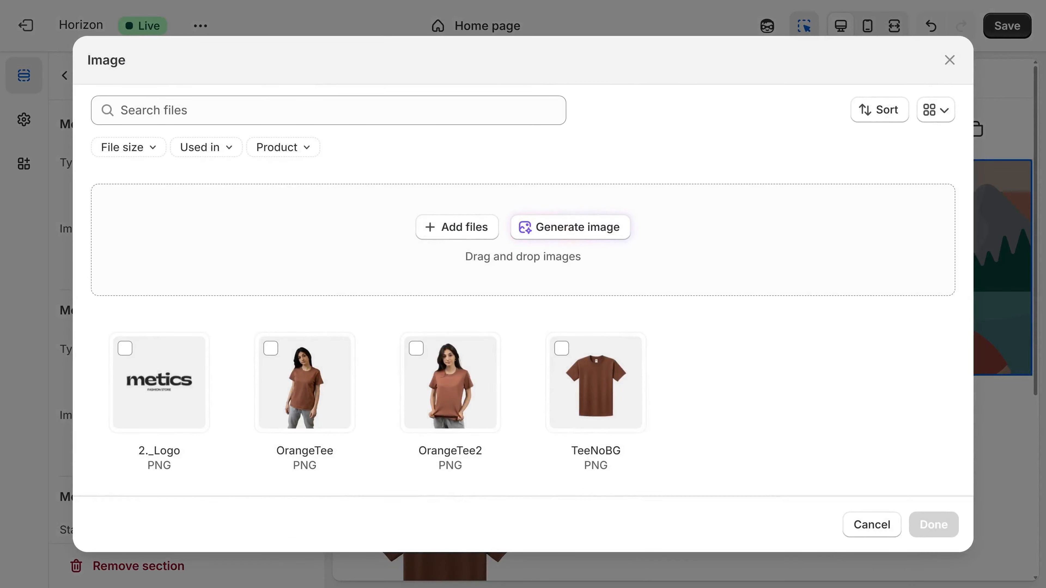
left_click_drag(0, 289, 264, 277)
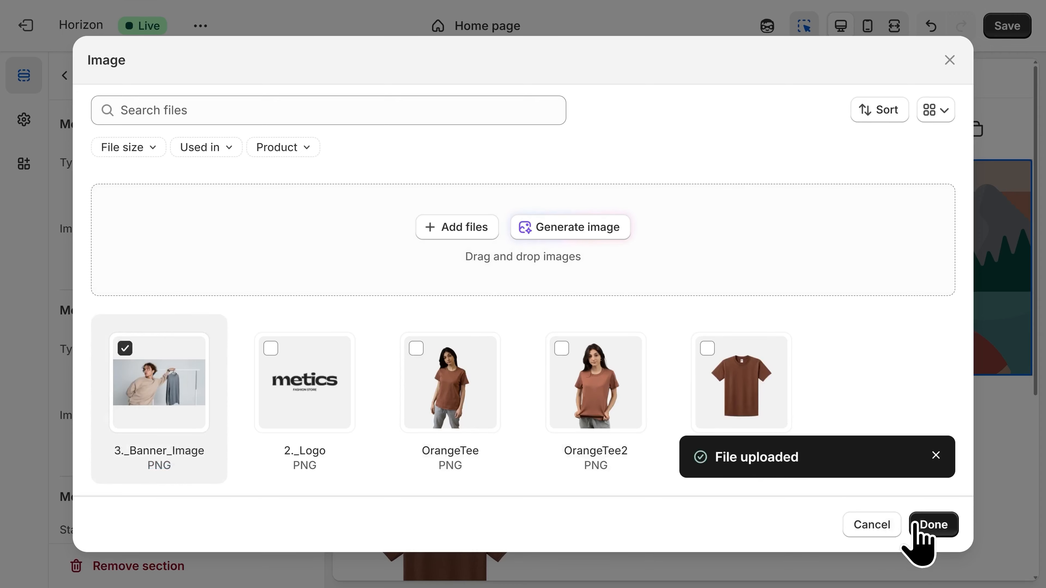
left_click(931, 527)
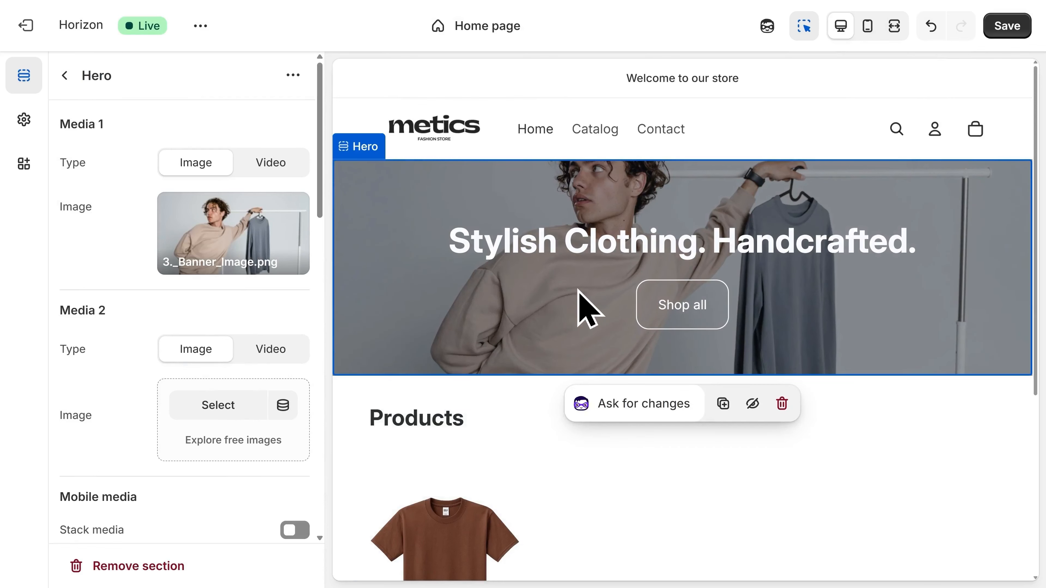
Change the hero button's label to "Shop now" and view the available link destinations
left_click(688, 317)
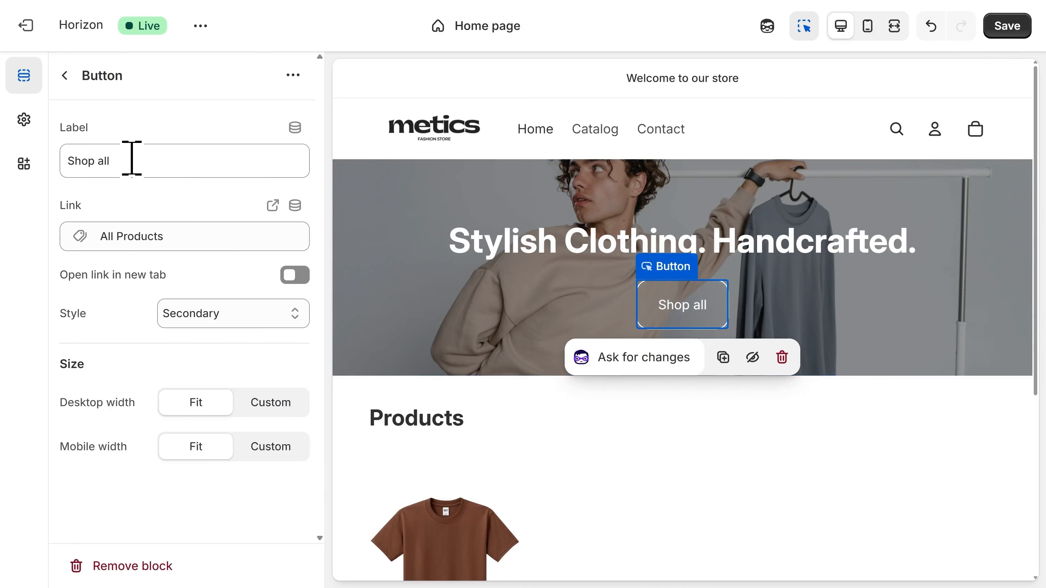
left_click(132, 159)
type("now")
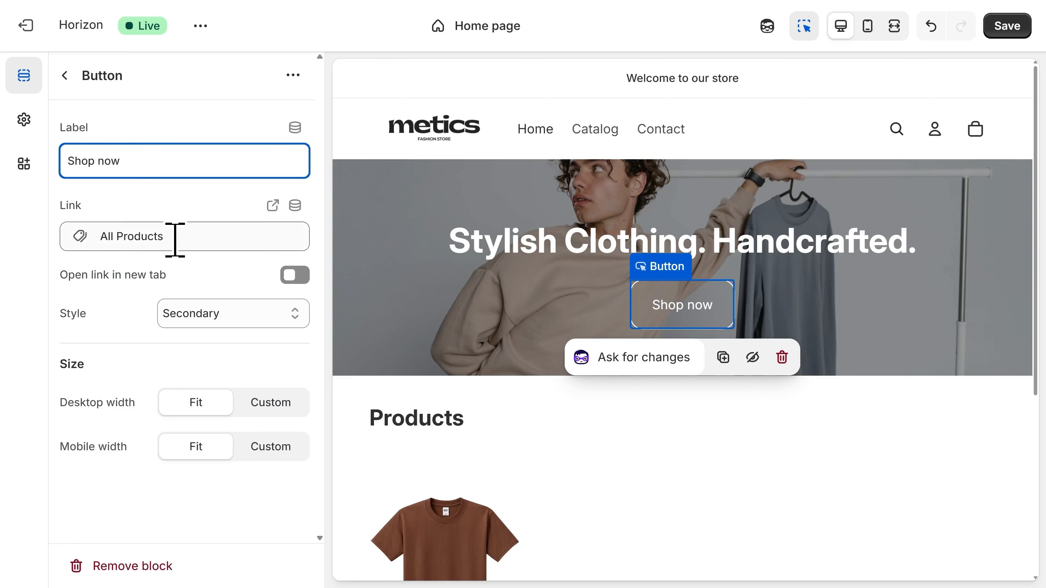
left_click(174, 239)
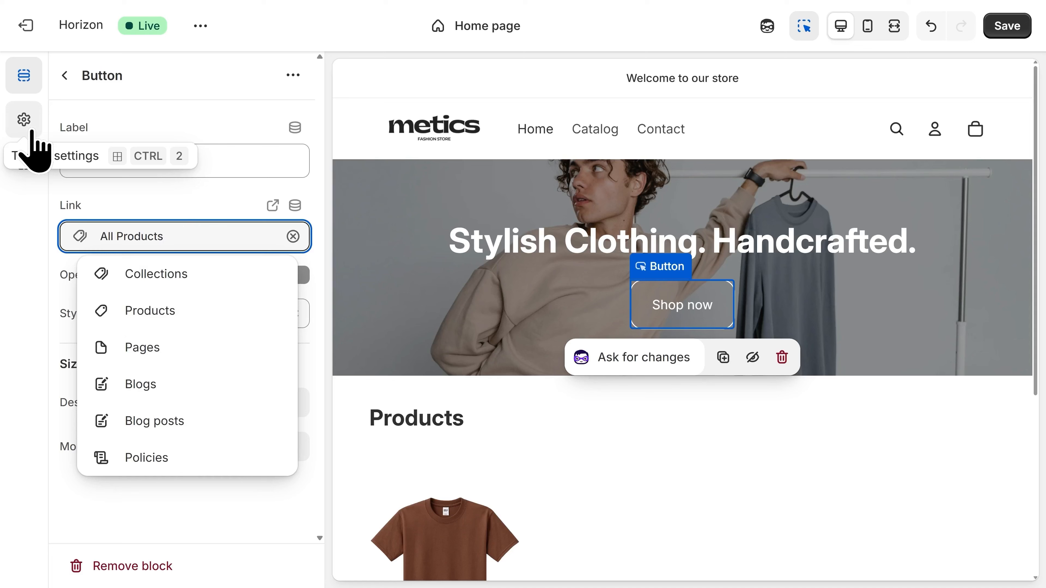
Examine the categories of the theme settings with the logo and favicon group collapsed
left_click(24, 119)
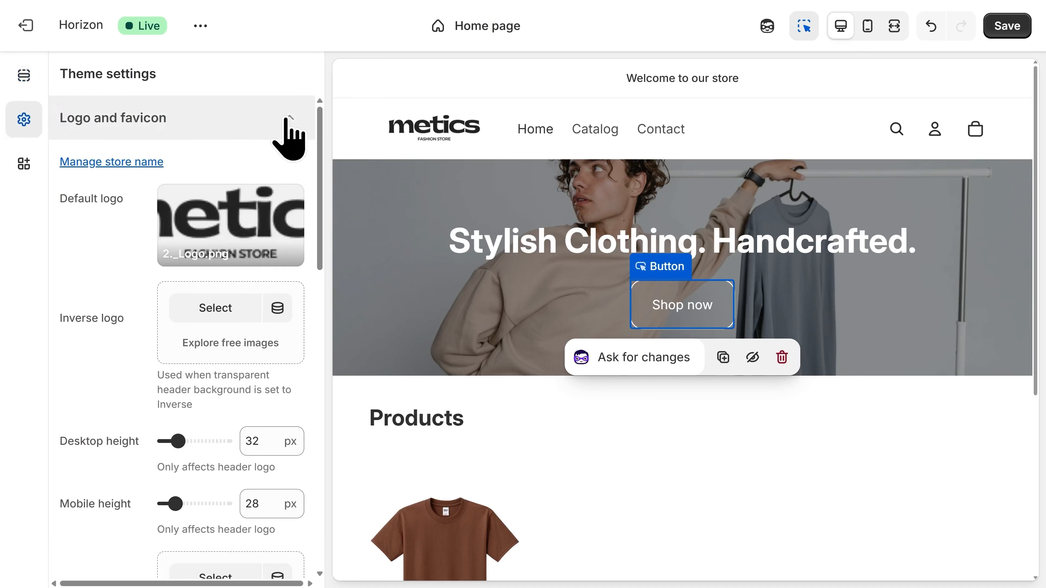
left_click(285, 119)
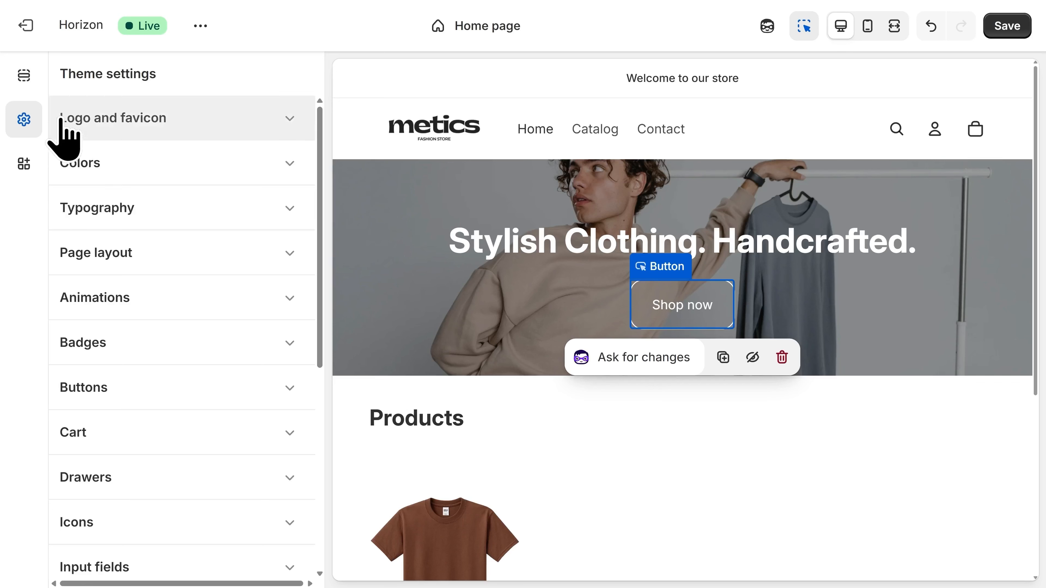
Return to the home page sections and delete the announcement bar from the header
left_click(31, 88)
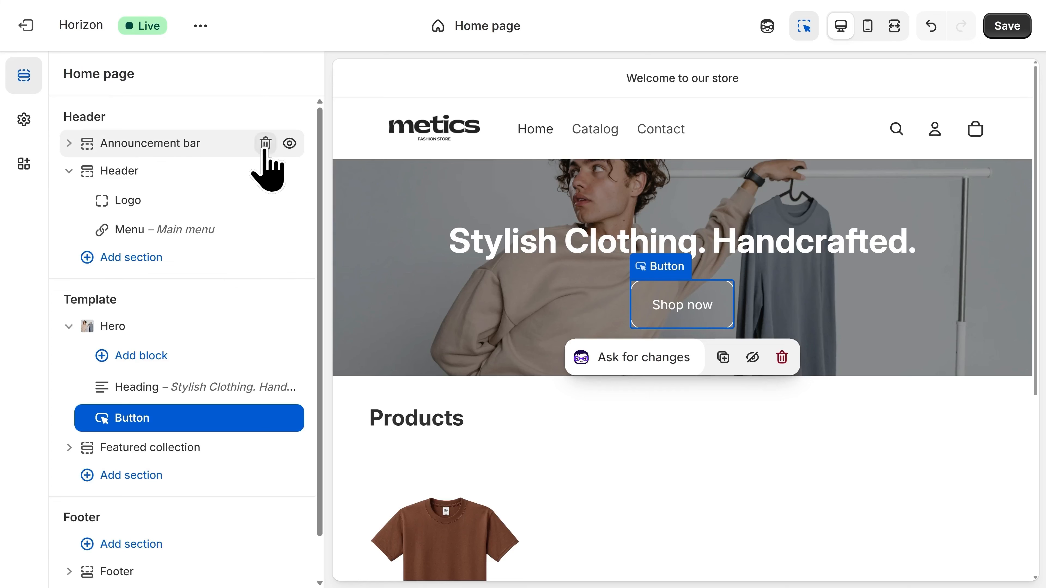
left_click(265, 148)
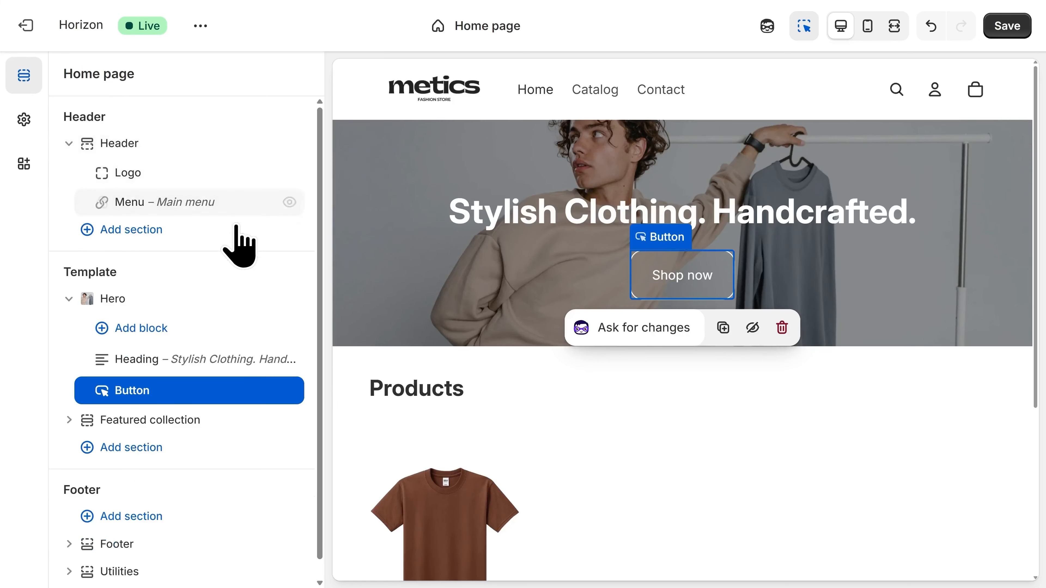
mouse_move(159, 299)
left_mouse_down()
mouse_move(161, 336)
mouse_move(163, 306)
left_mouse_up()
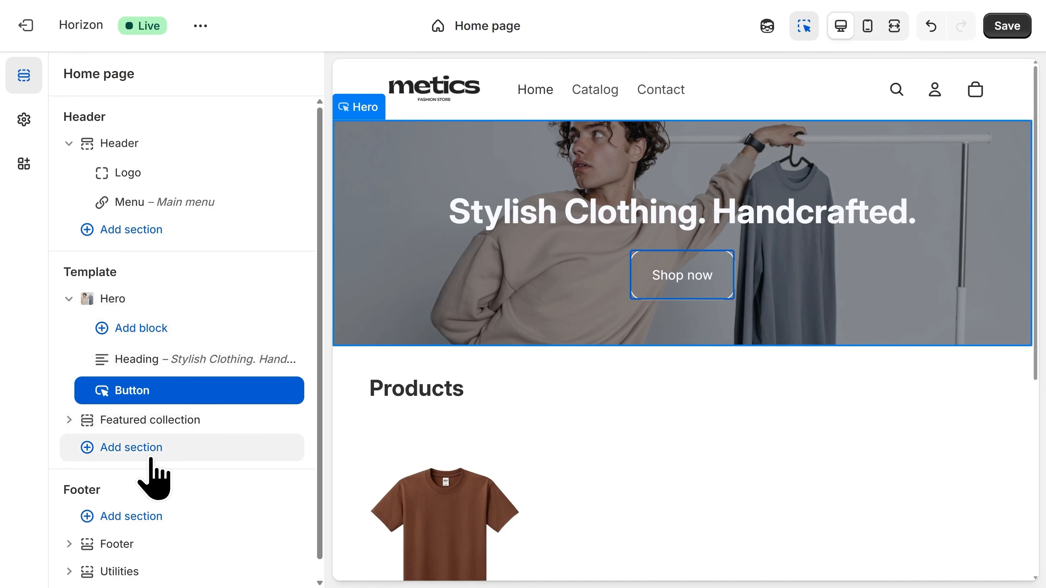
Browse the banner and collection sections that can be added to the home page template
left_click(153, 462)
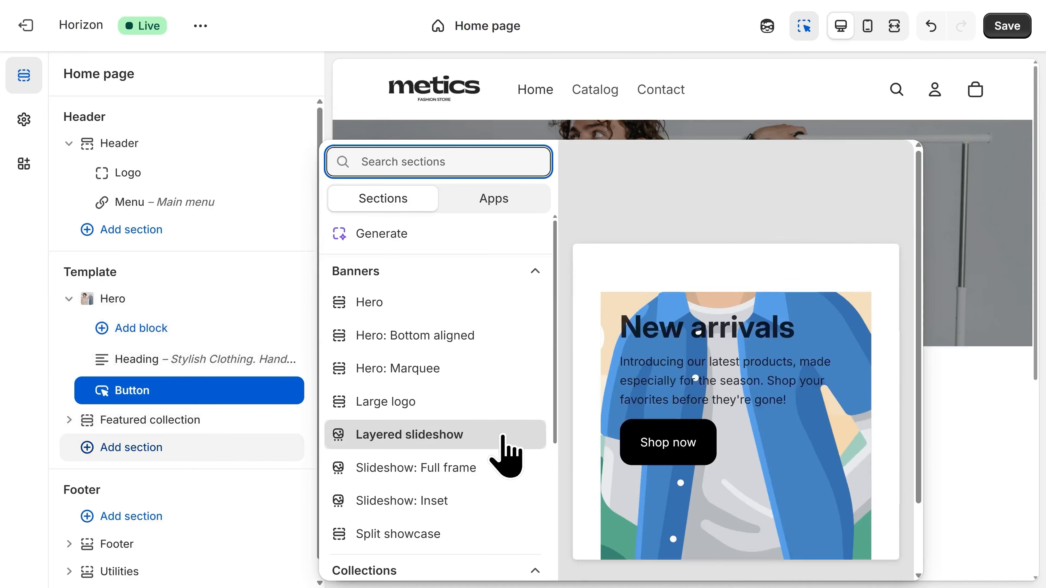
scroll(554, 412, "down", 2)
left_click_drag(554, 417, 553, 507)
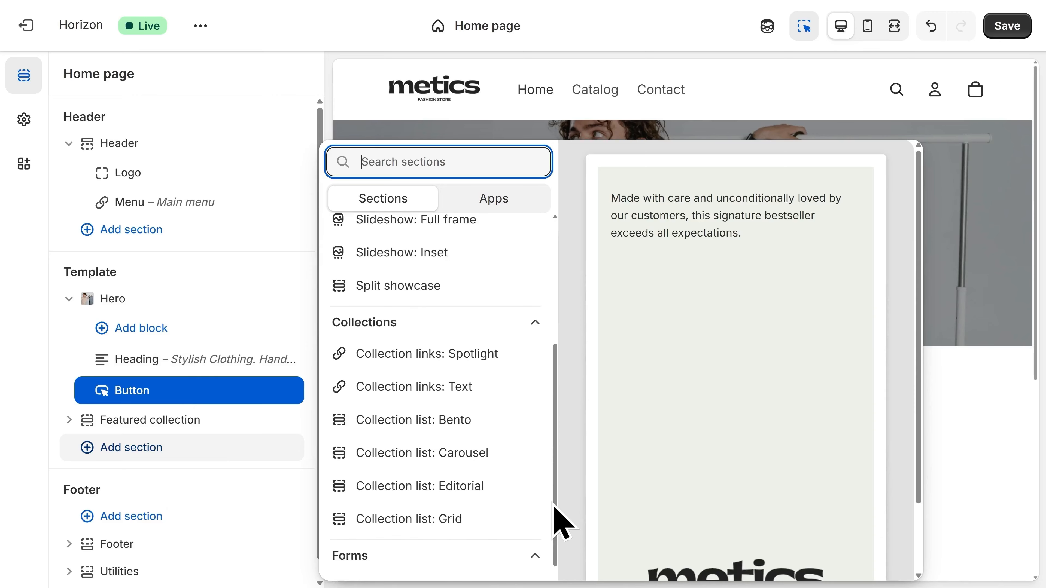
Close the section list without adding anything and save the theme changes
left_click(1000, 32)
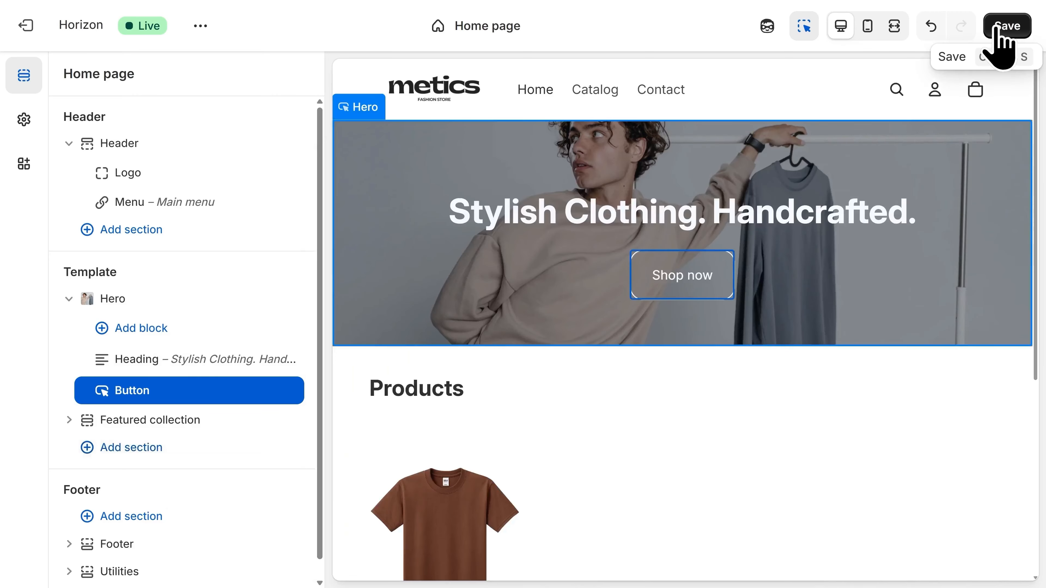
left_click(1004, 27)
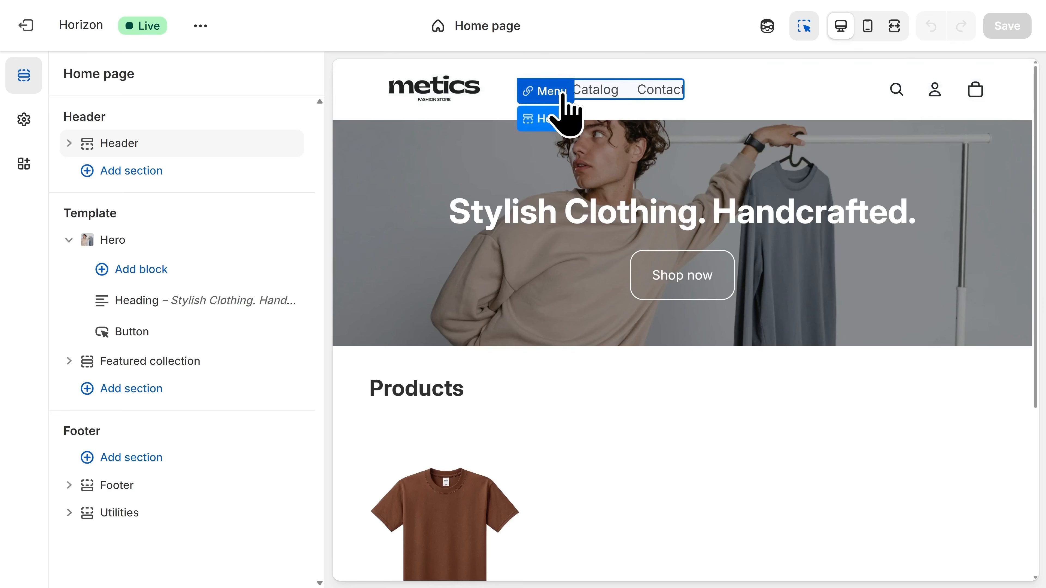
Open the header's Main menu for editing in the store admin
left_click(562, 96)
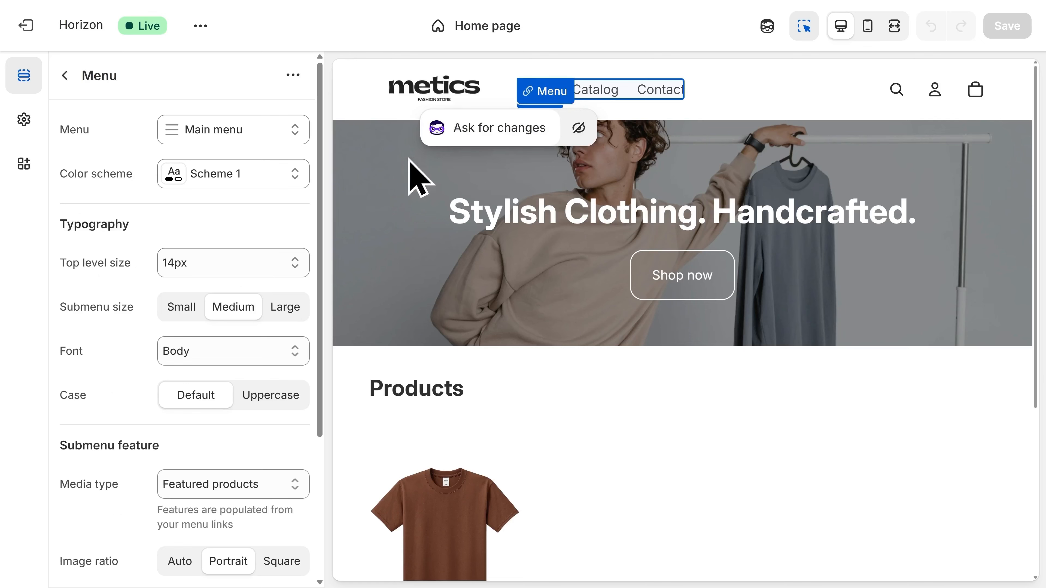
left_click(220, 140)
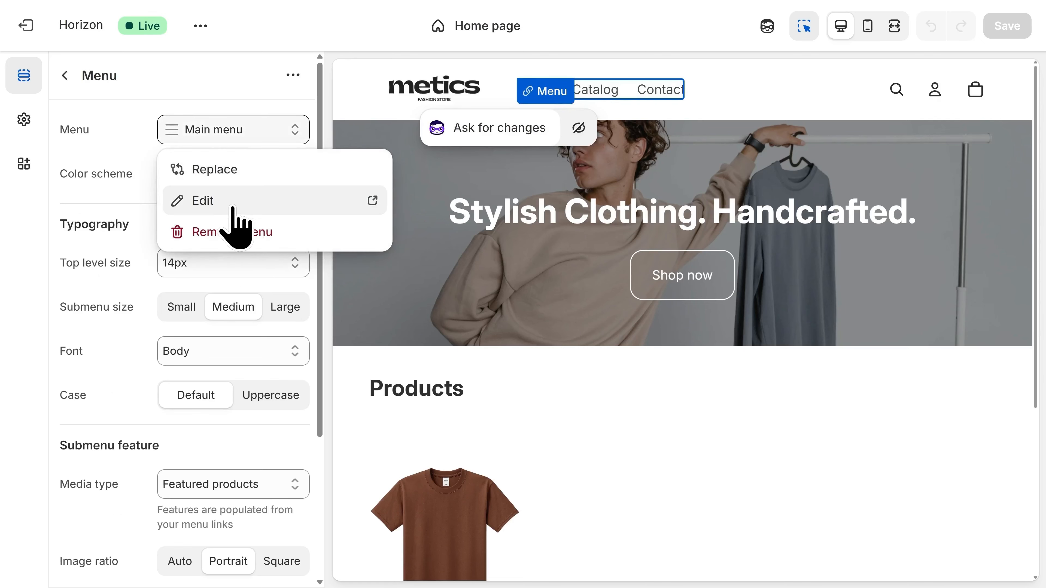
left_click(234, 208)
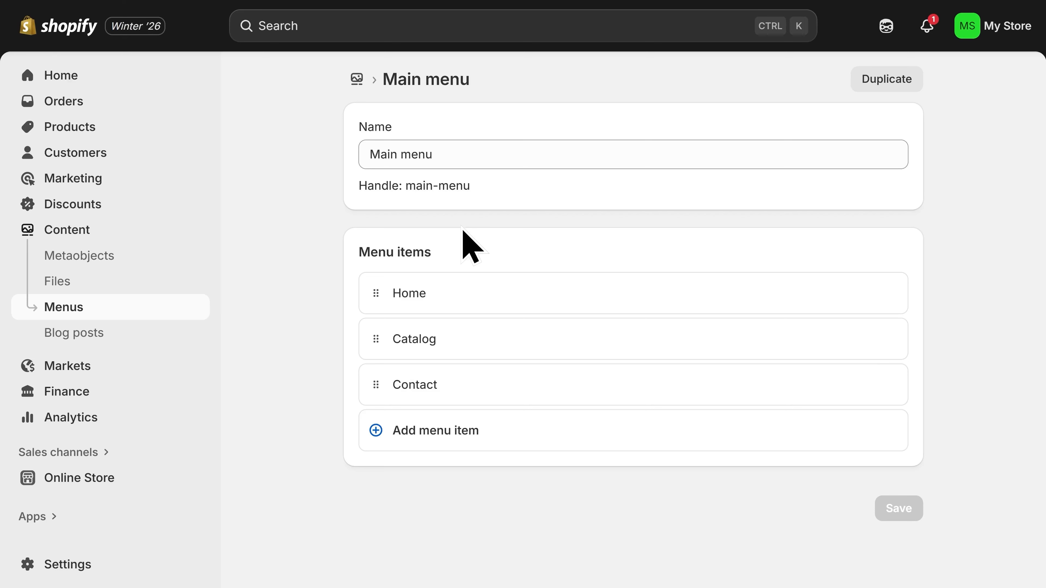
Relabel the Catalog menu item as "Shop" and open its link options
mouse_move(447, 289)
mouse_move(450, 338)
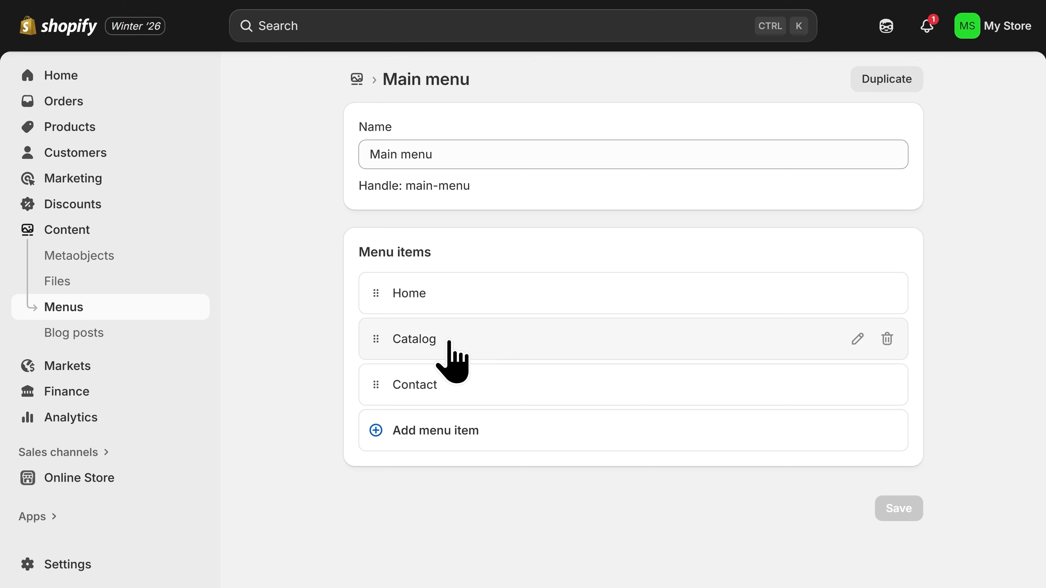
left_click(450, 342)
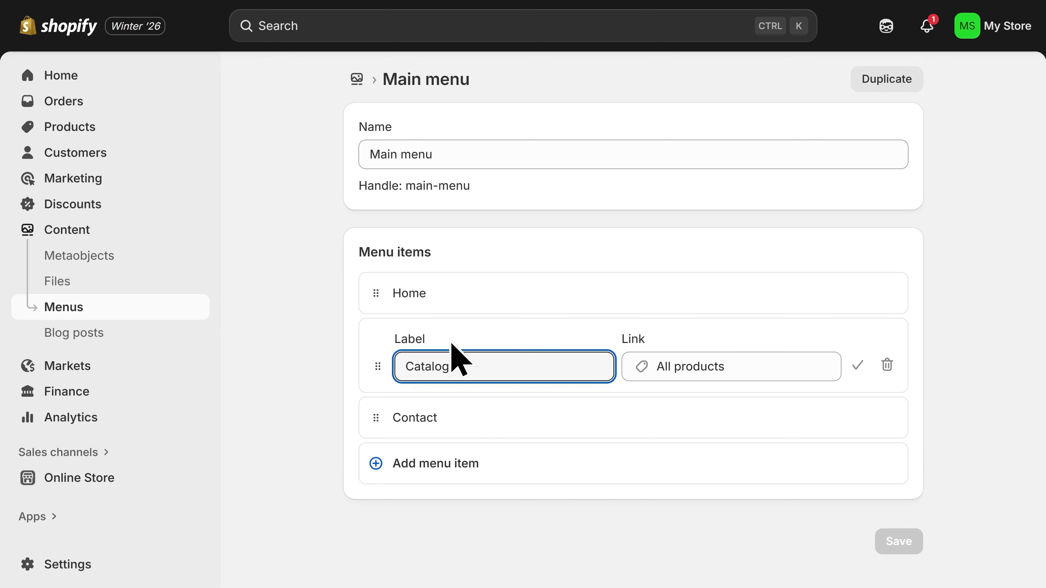
double_click(458, 363)
type("S")
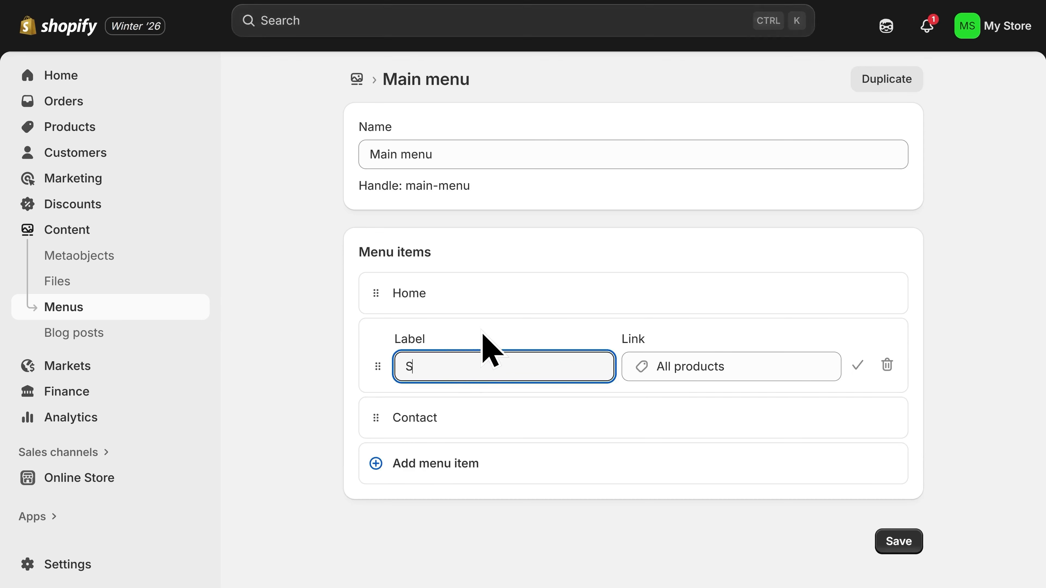
type("hop")
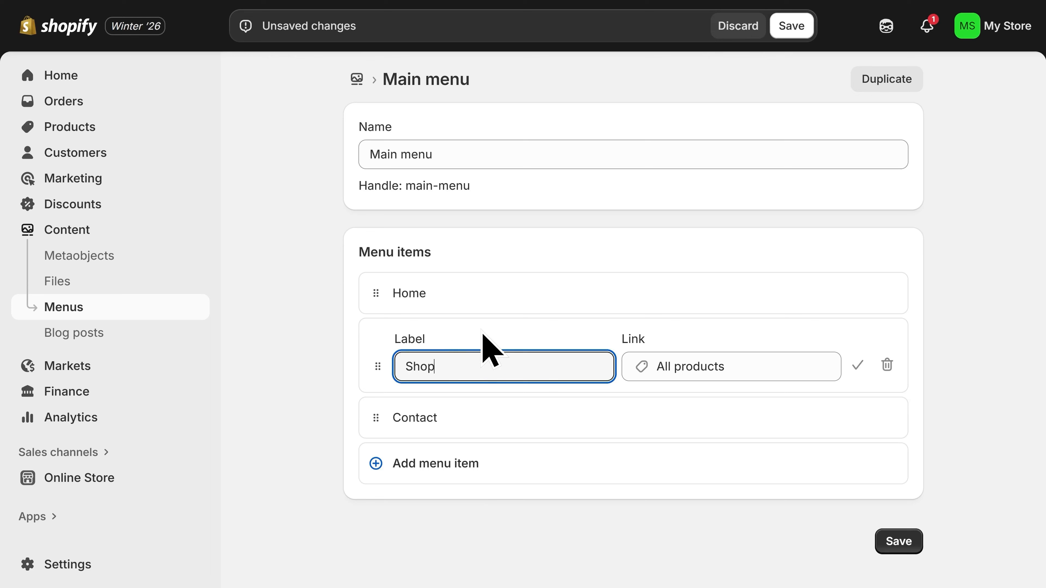
left_click(703, 371)
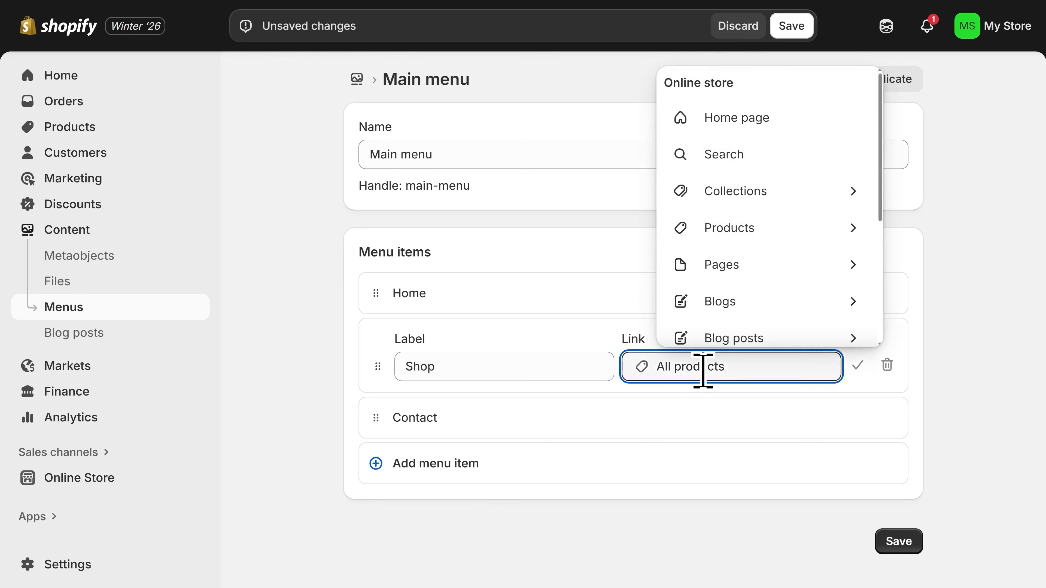